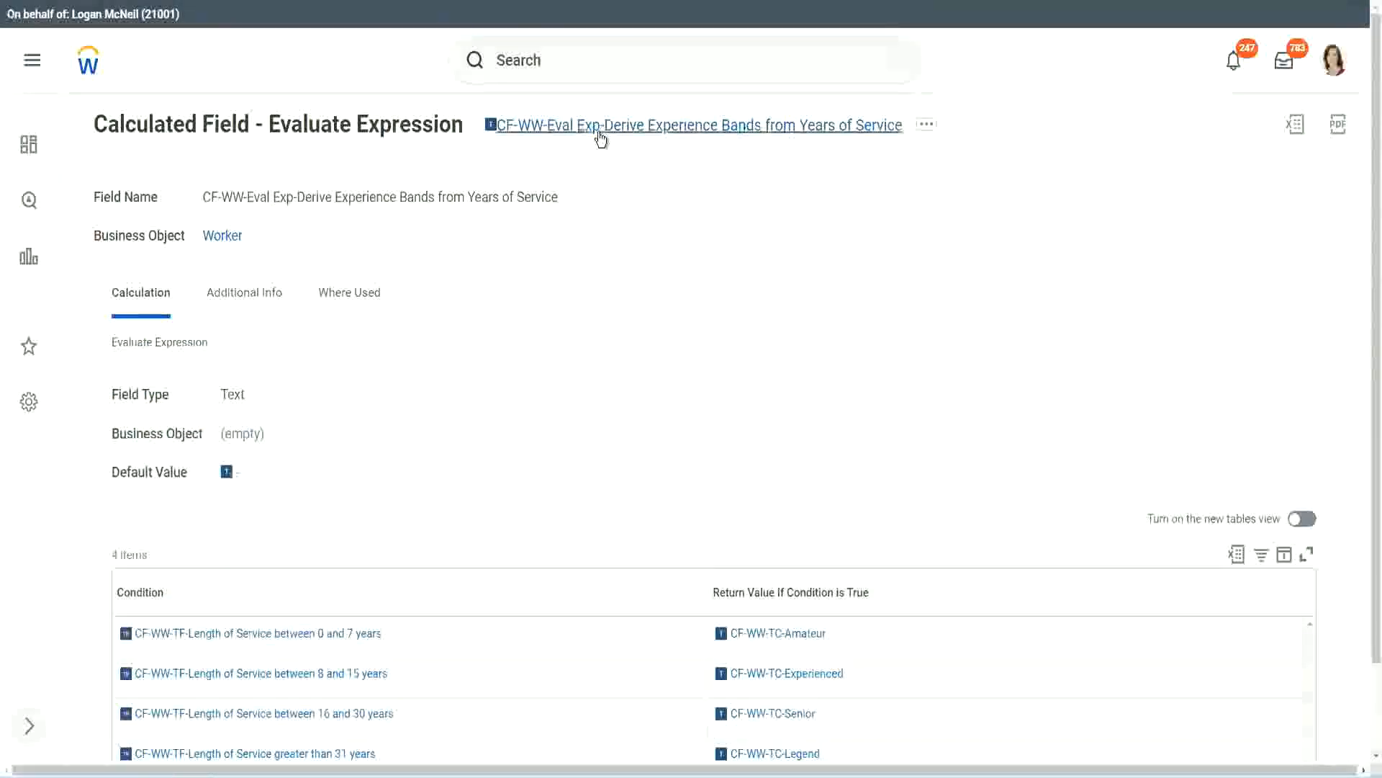
Search for "create calc field" and open the Create Calculated Field task.
right_click(599, 131)
click(652, 218)
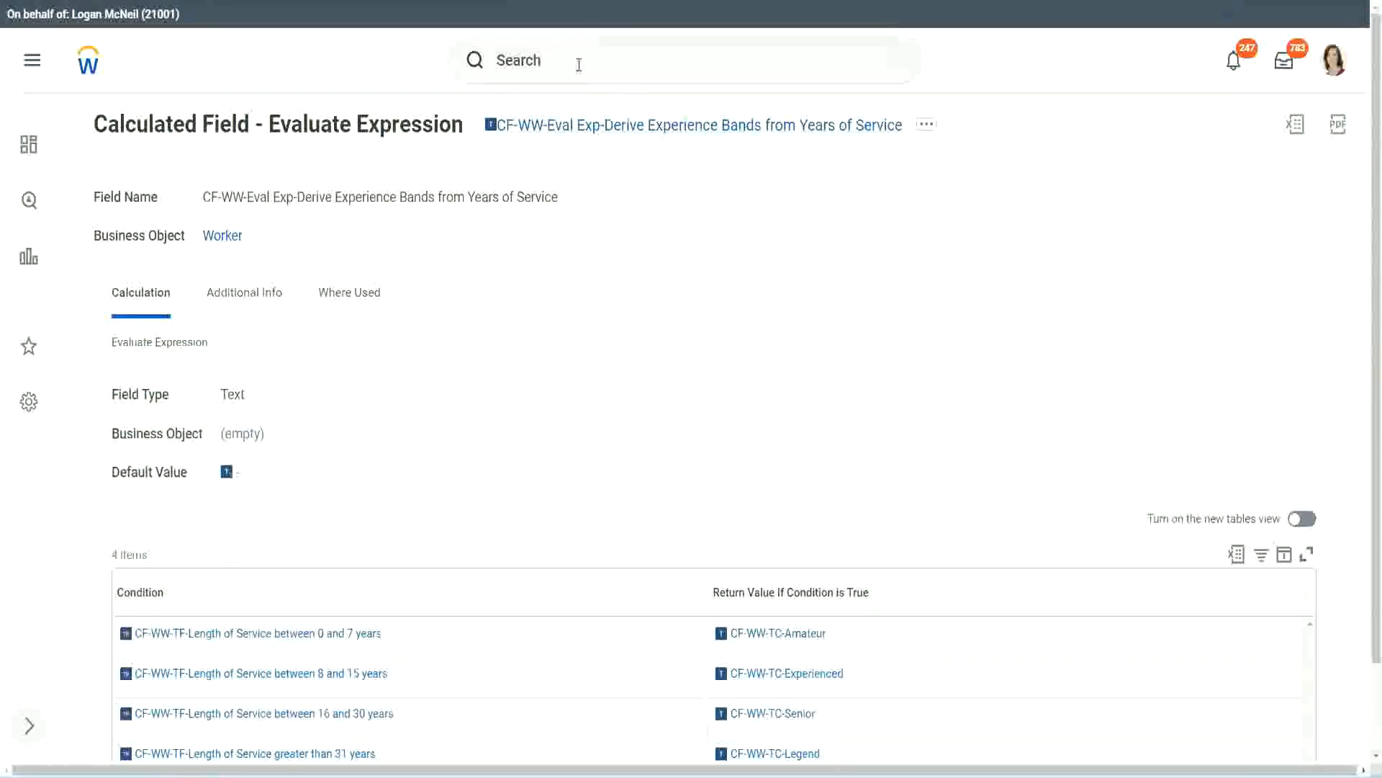
click(579, 64)
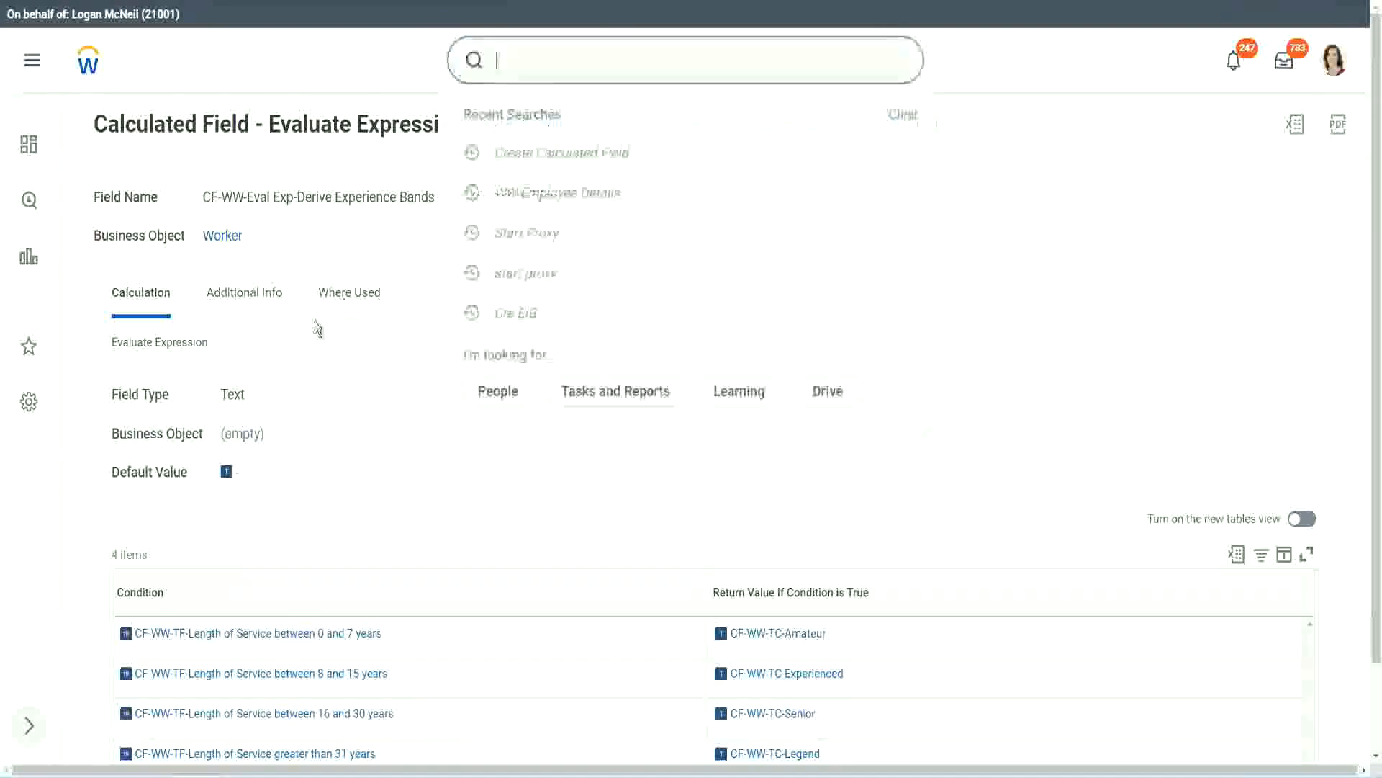
click(978, 161)
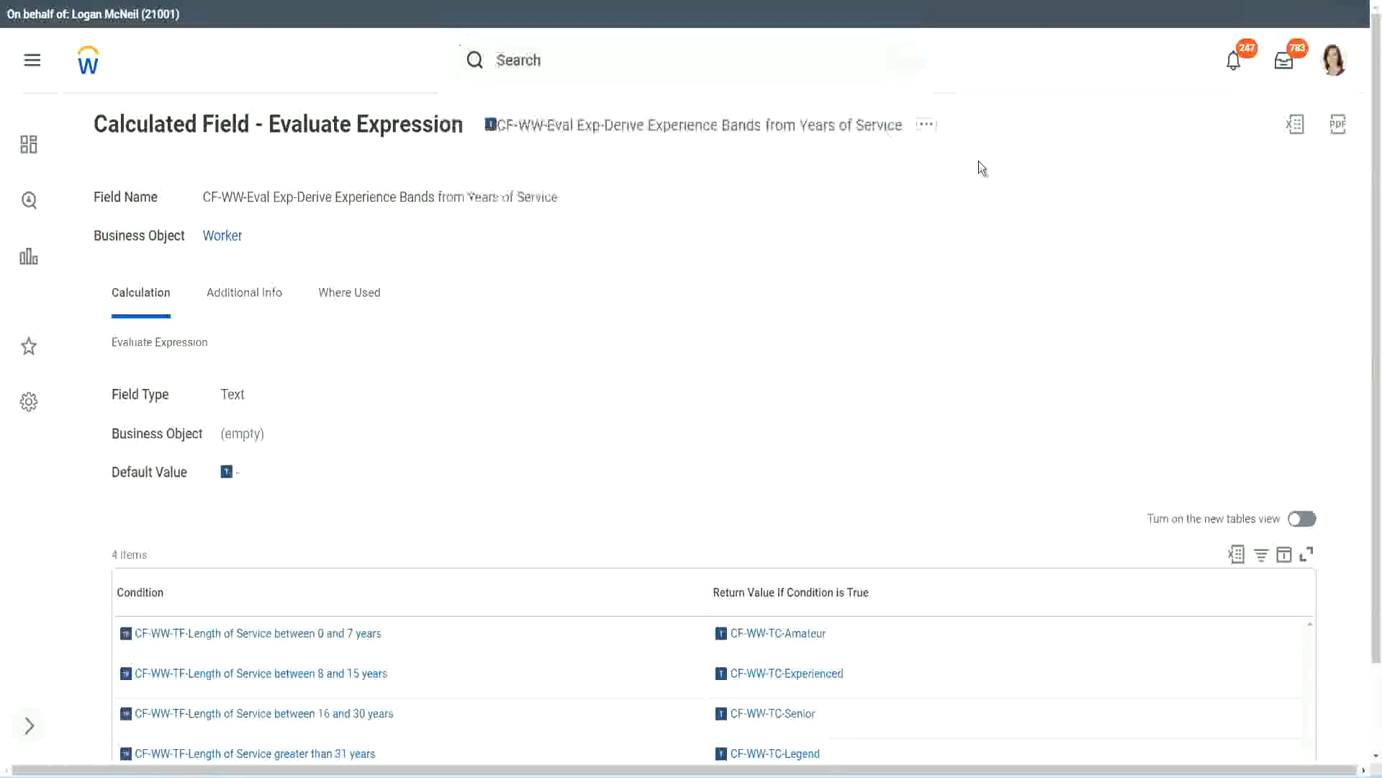
click(548, 54)
text(create calc)
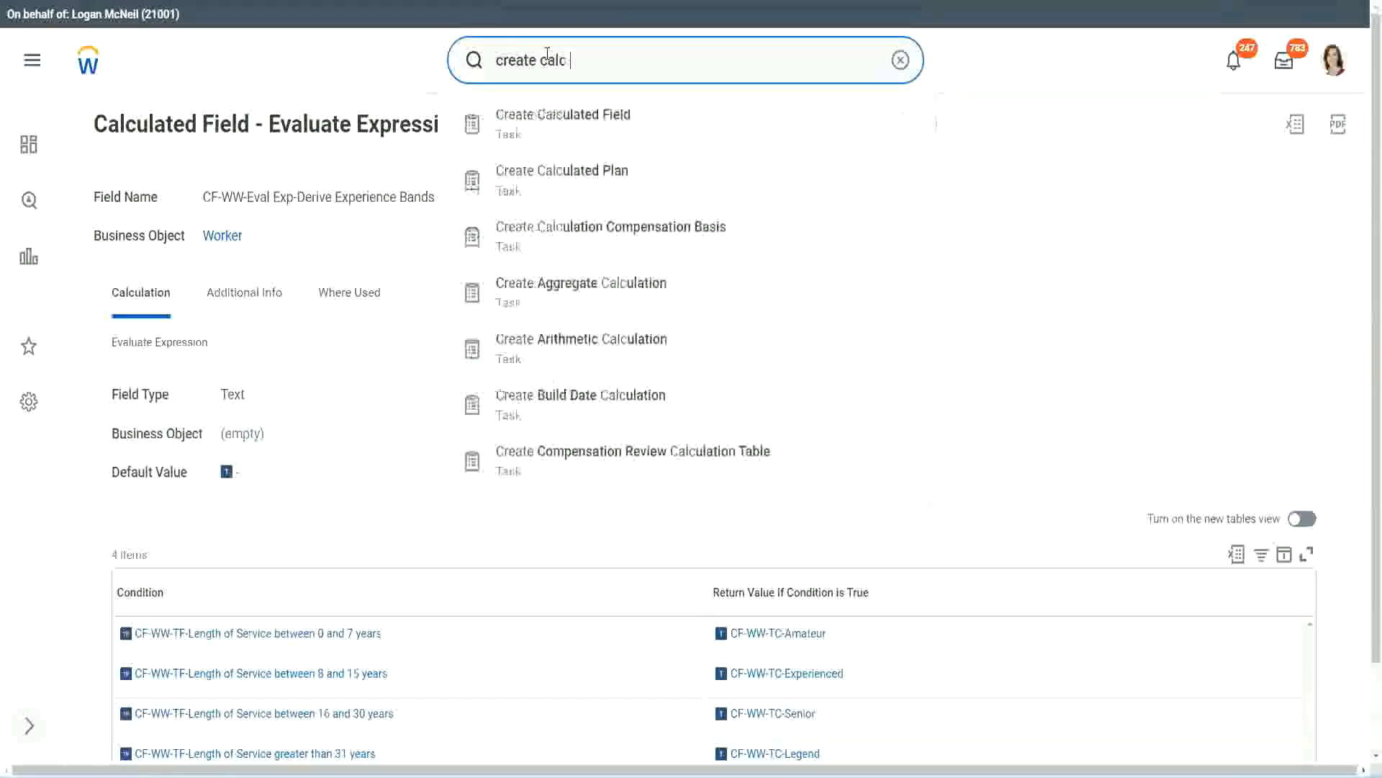
text( field)
click(563, 119)
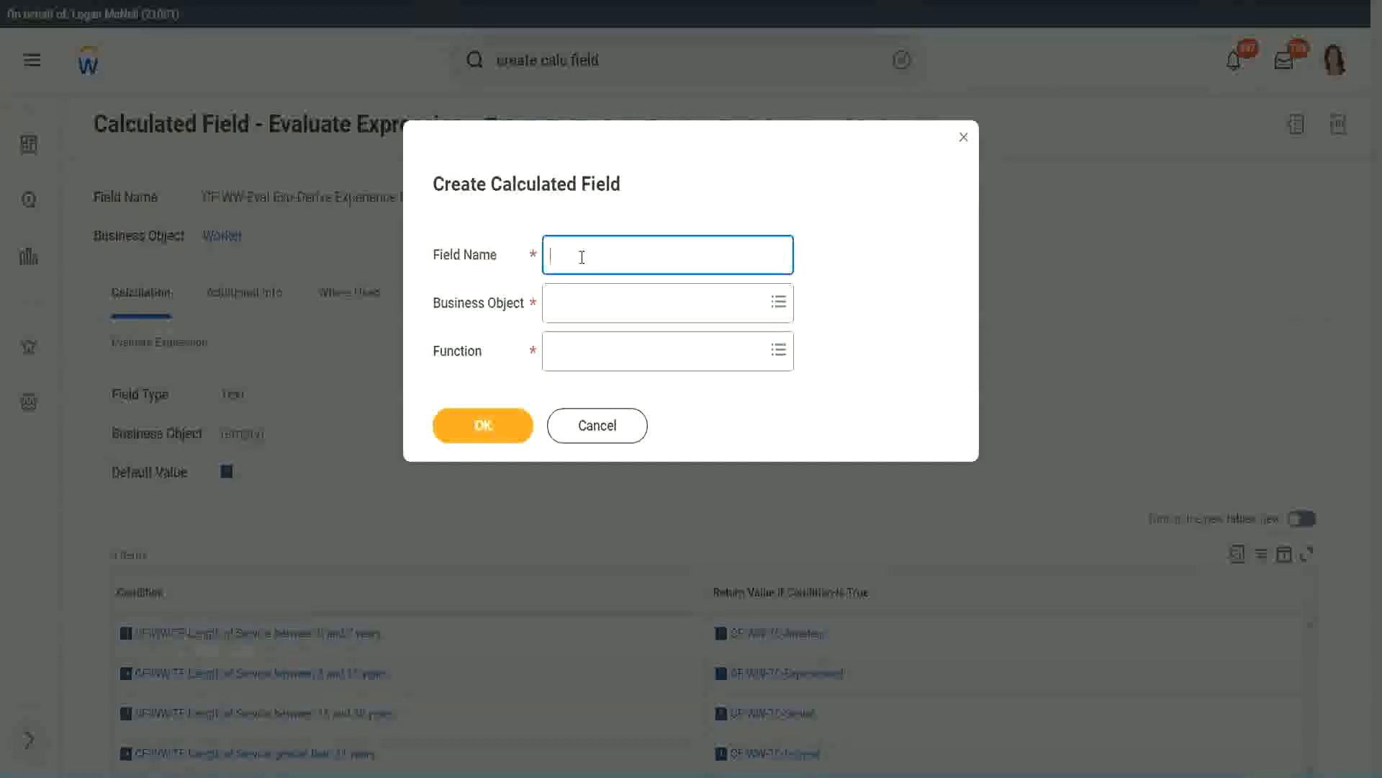
Name the new calculated field "CF-WW-LRB-Identify Experience Bands from years of Service".
text(CF-WW-LRB-Identify Exe)
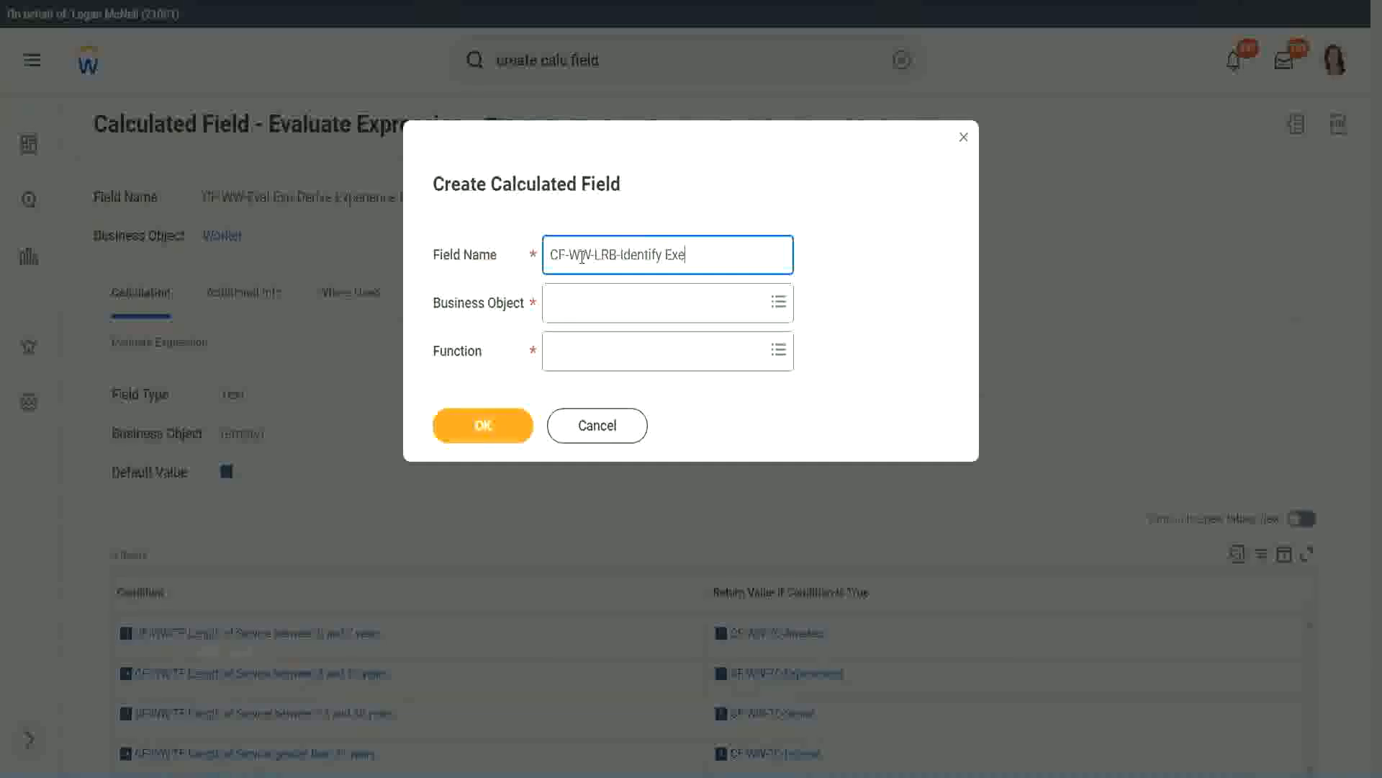
key(BackSpace)
text(periende)
key(BackSpace)
key(BackSpace)
text(ce Bands from)
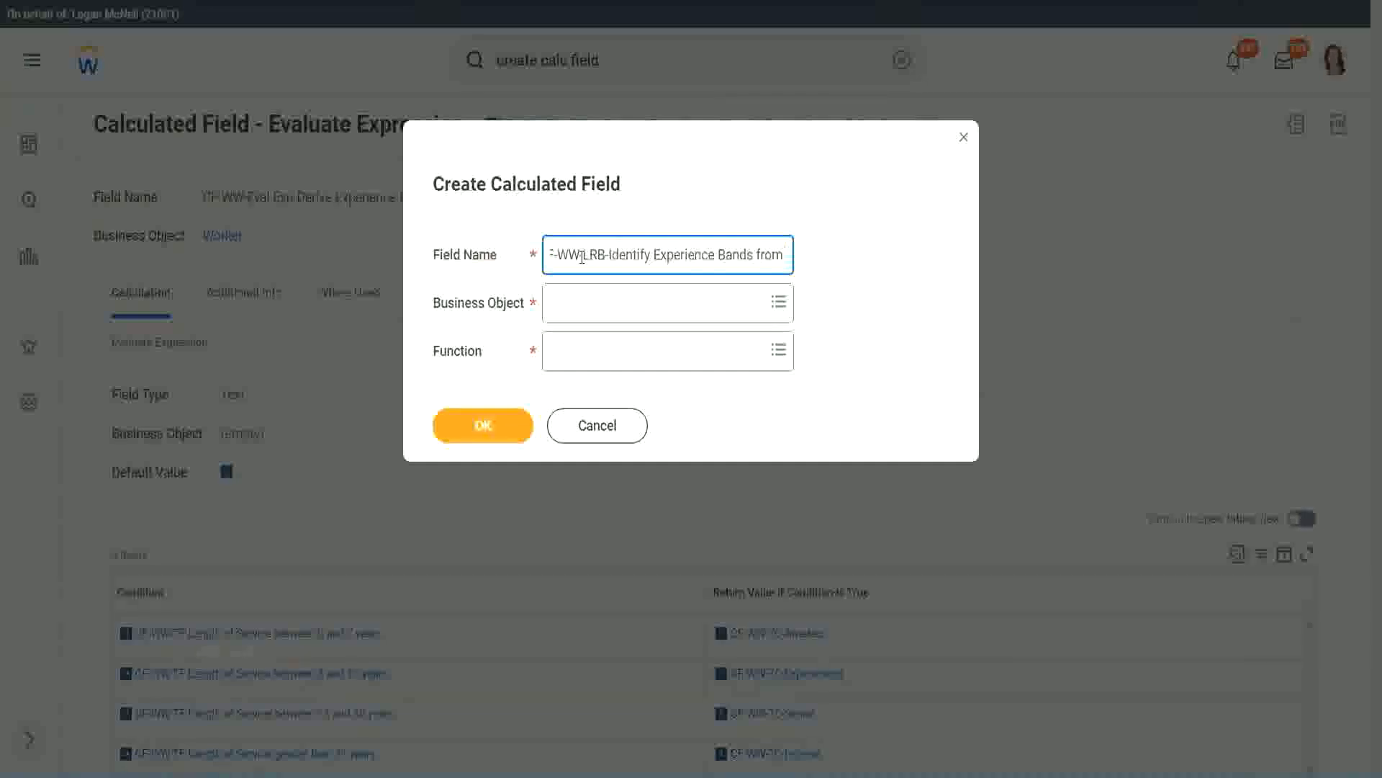
text( years af Service)
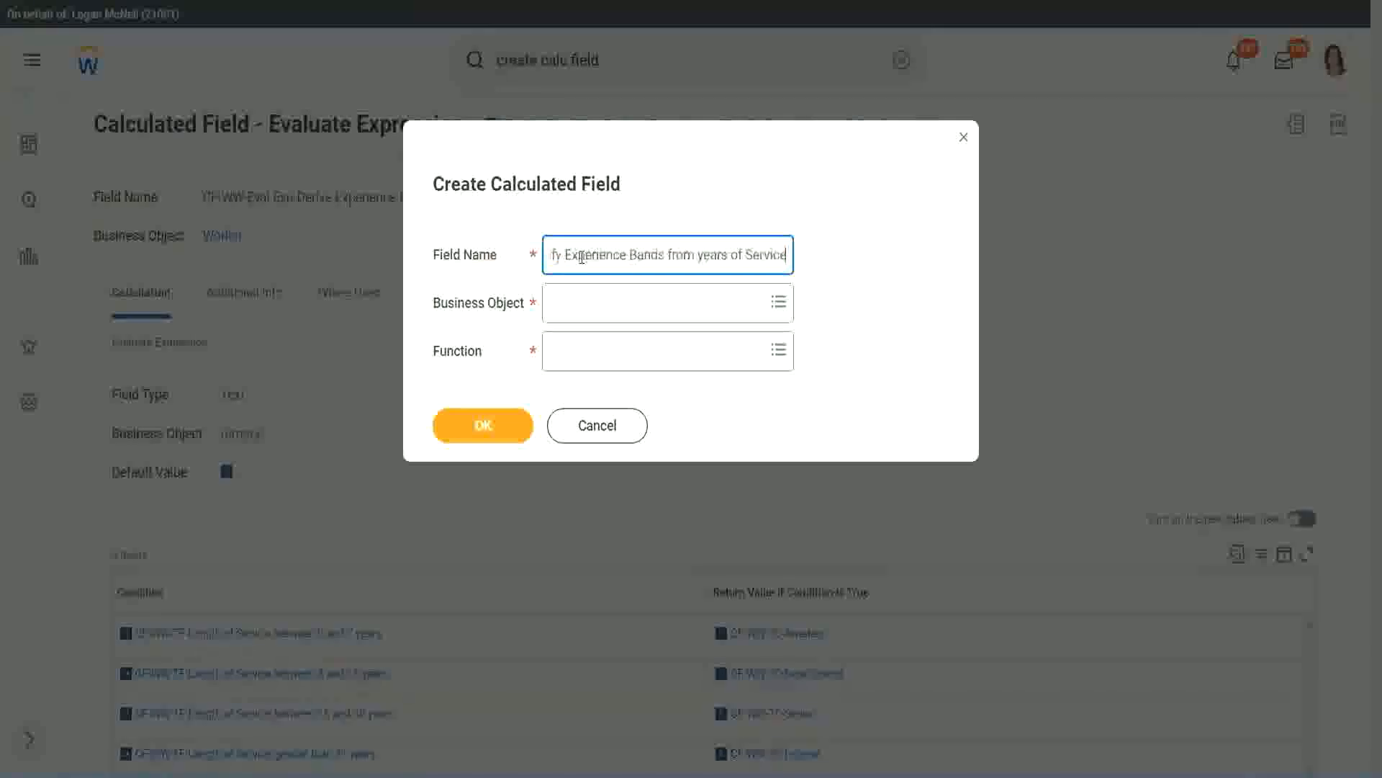
Set the business object to Worker and the function to Lookup Range Band, and confirm the creation of the calculated field.
key(Tab)
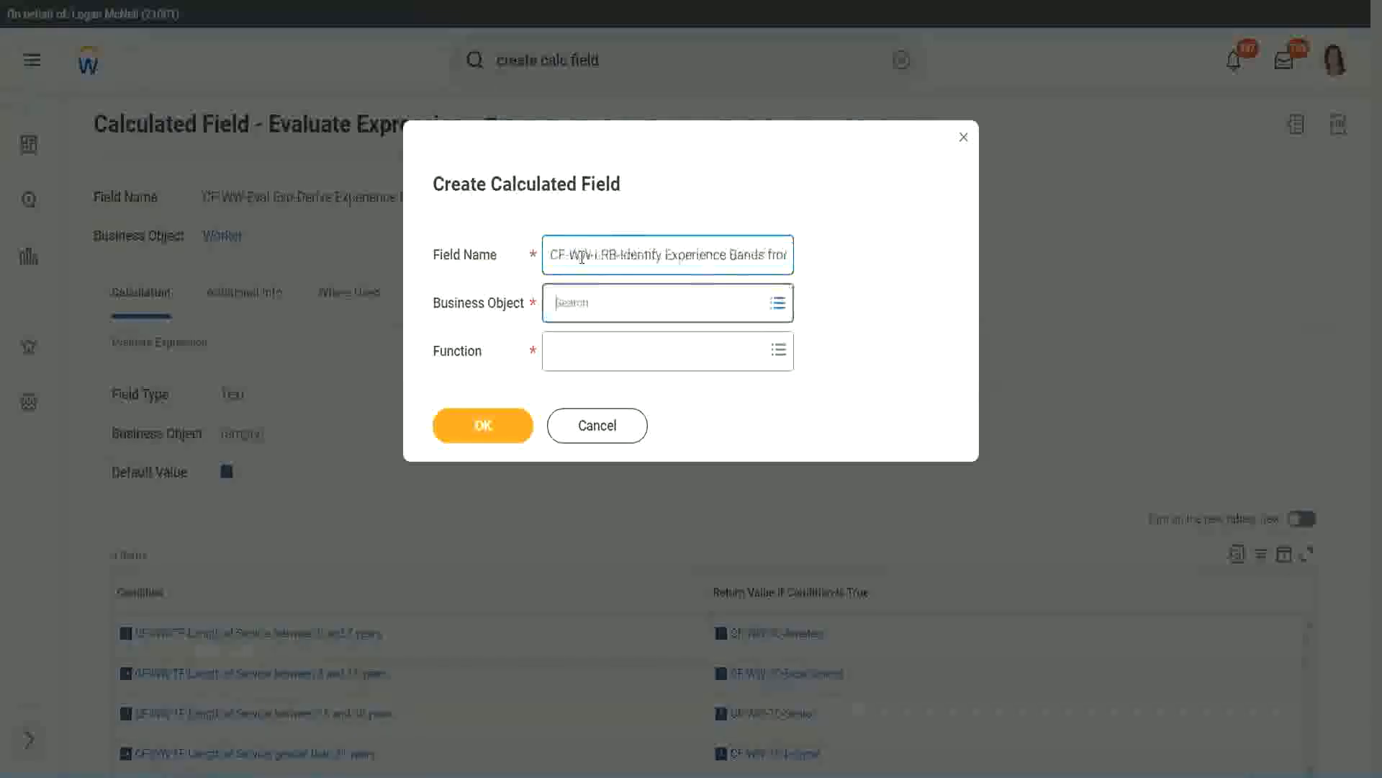
text(wor)
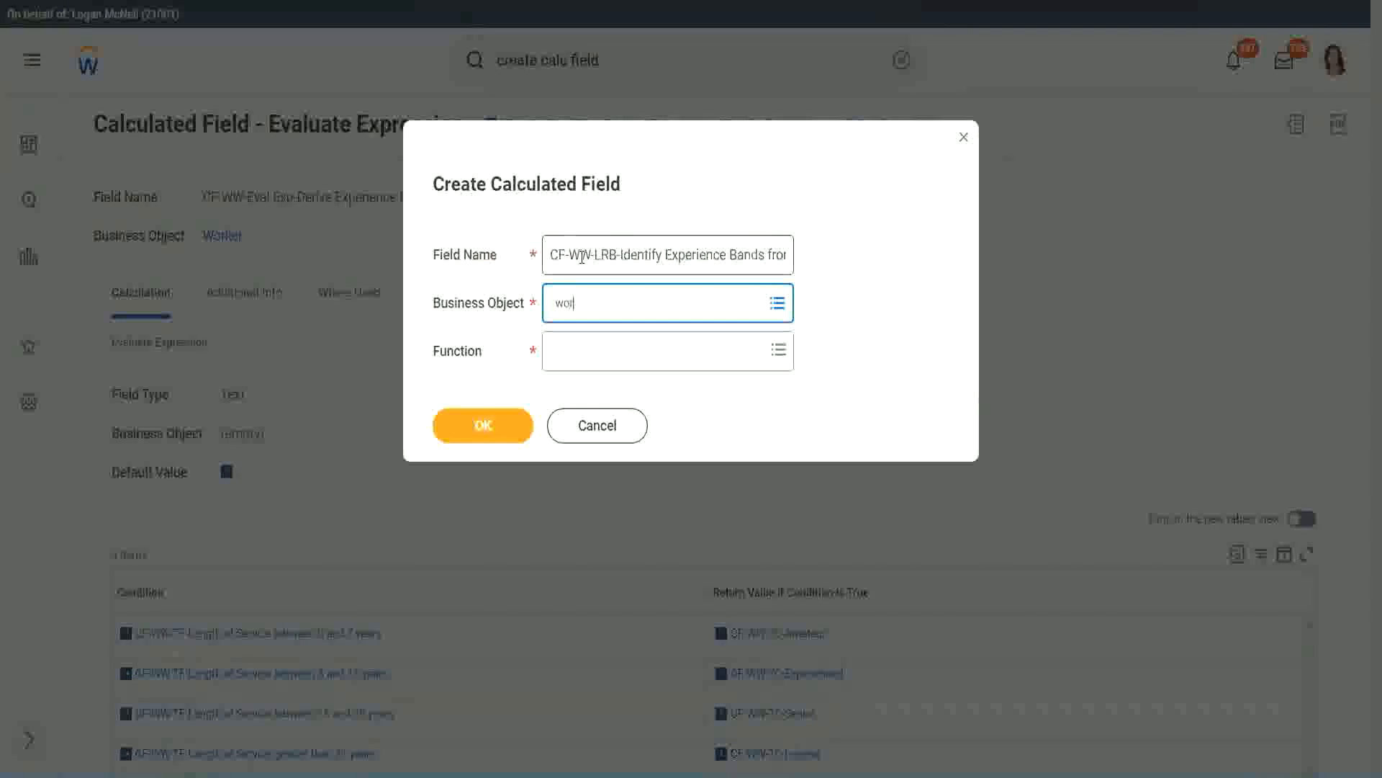
text(ker)
key(Return)
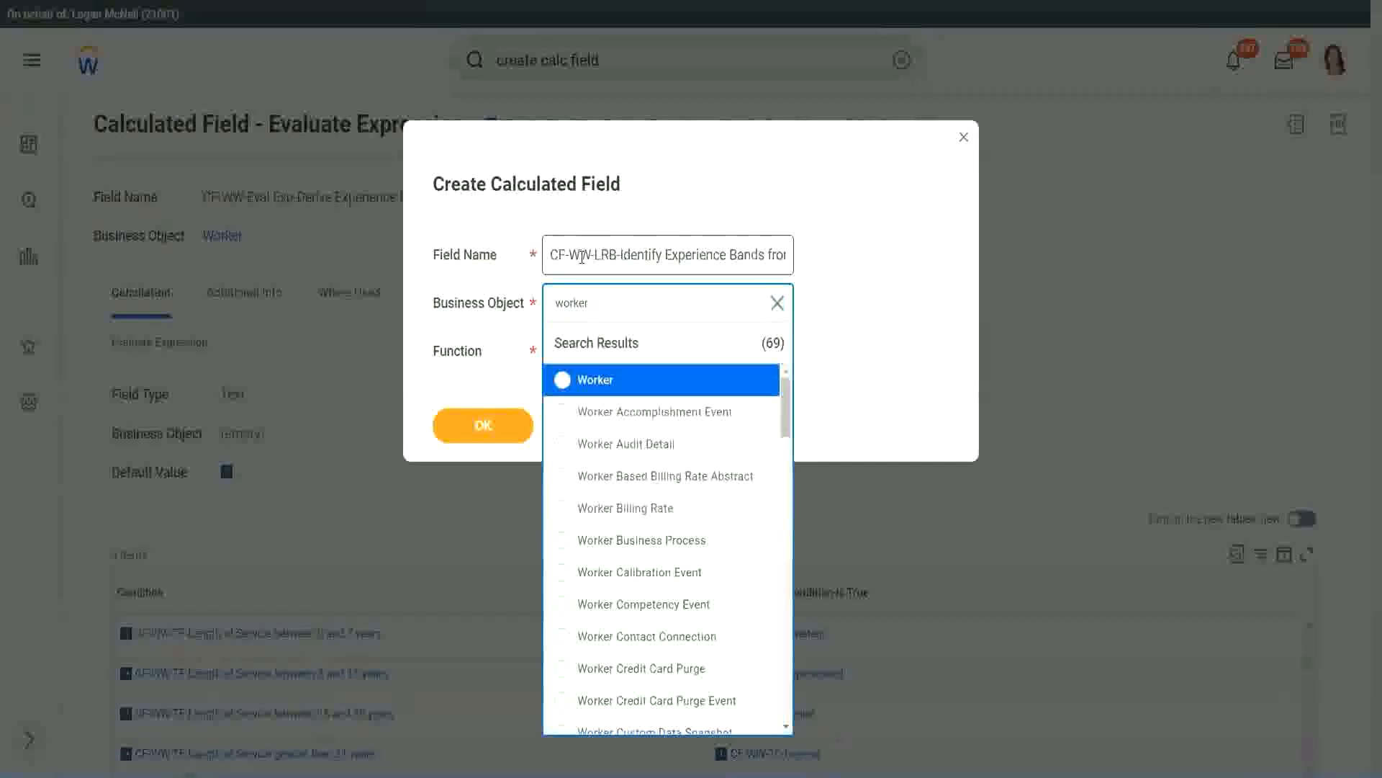
key(Return)
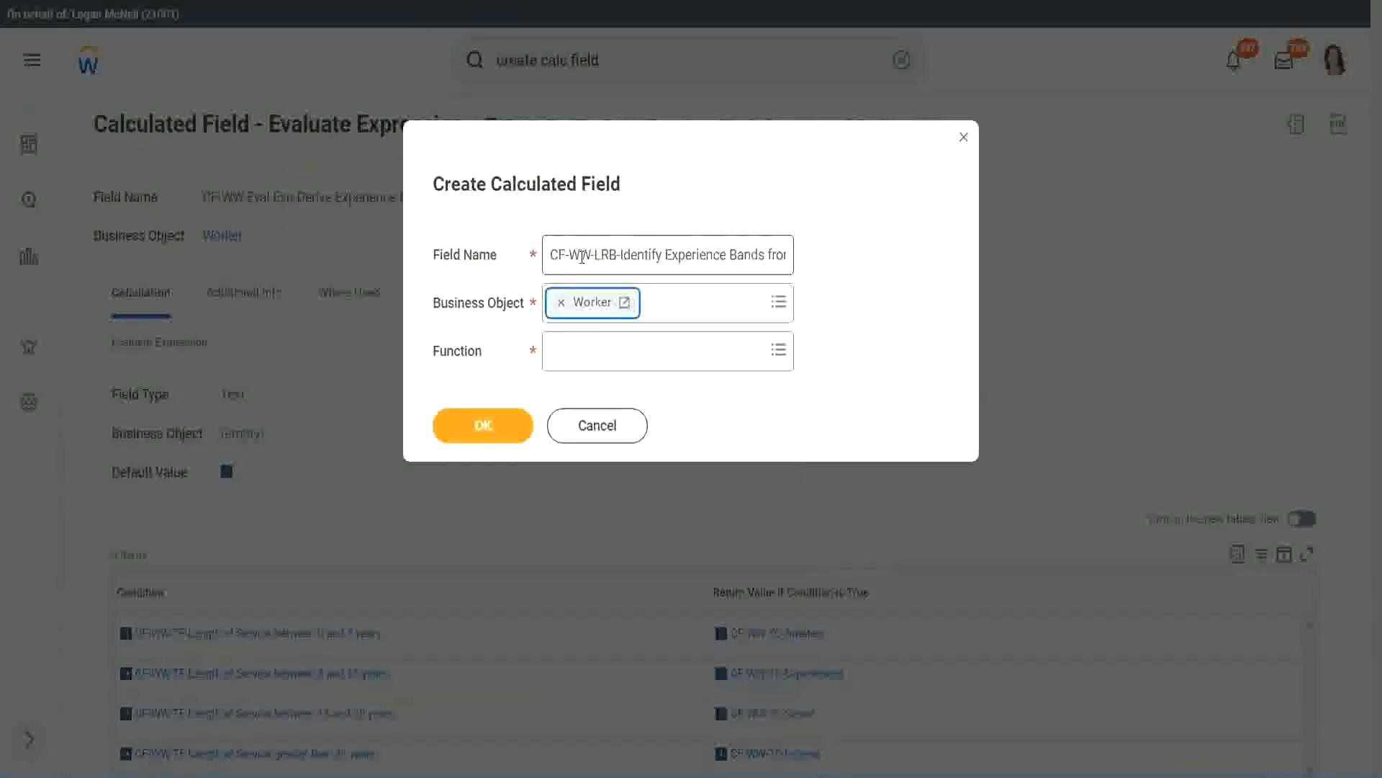
key(Tab)
text(lrb)
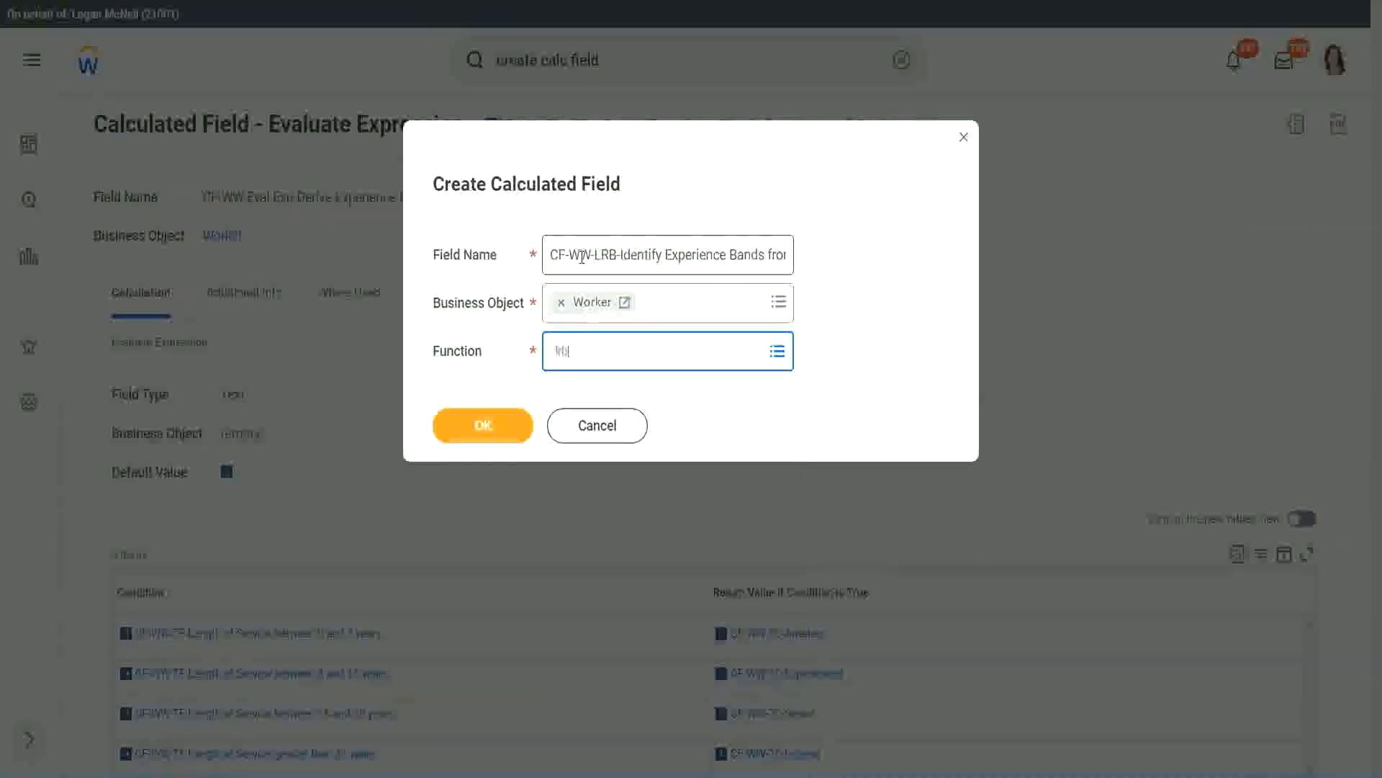
key(Return)
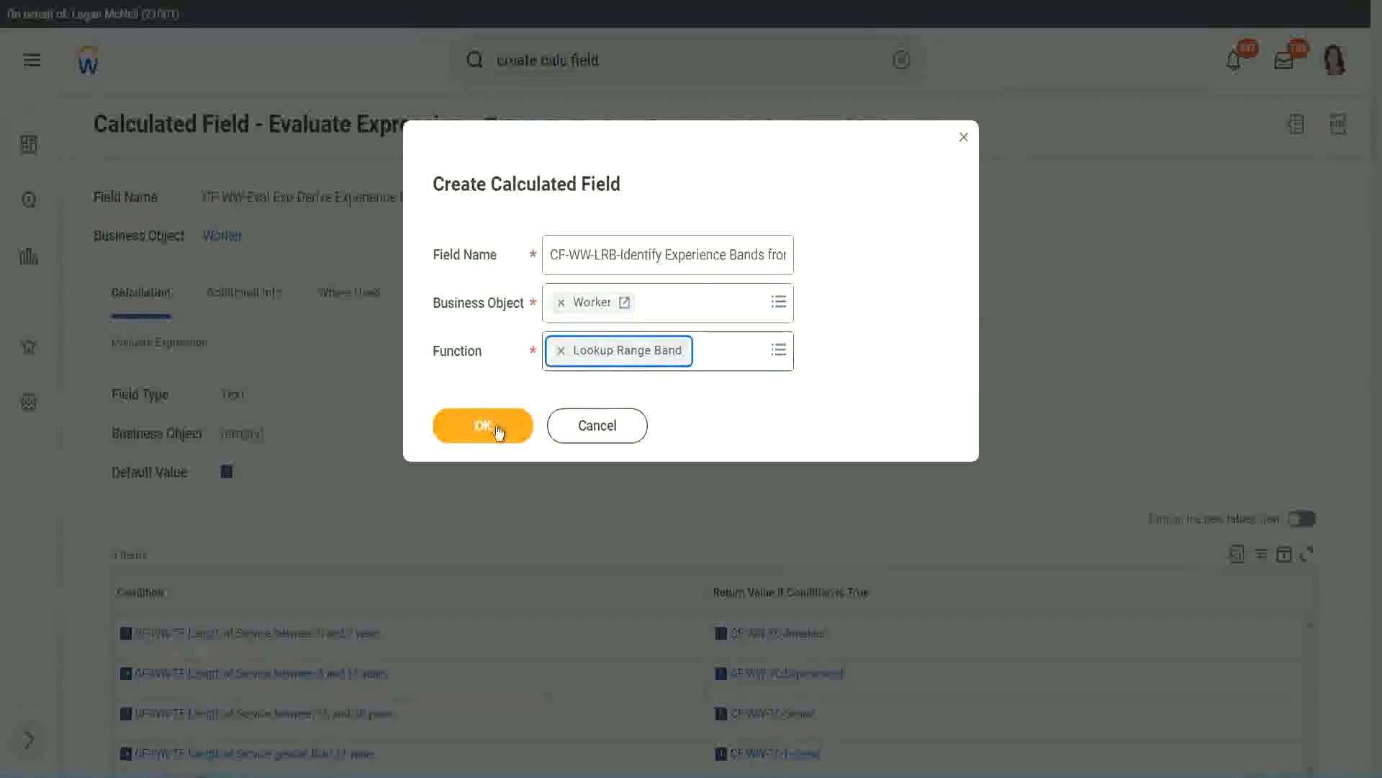
click(494, 426)
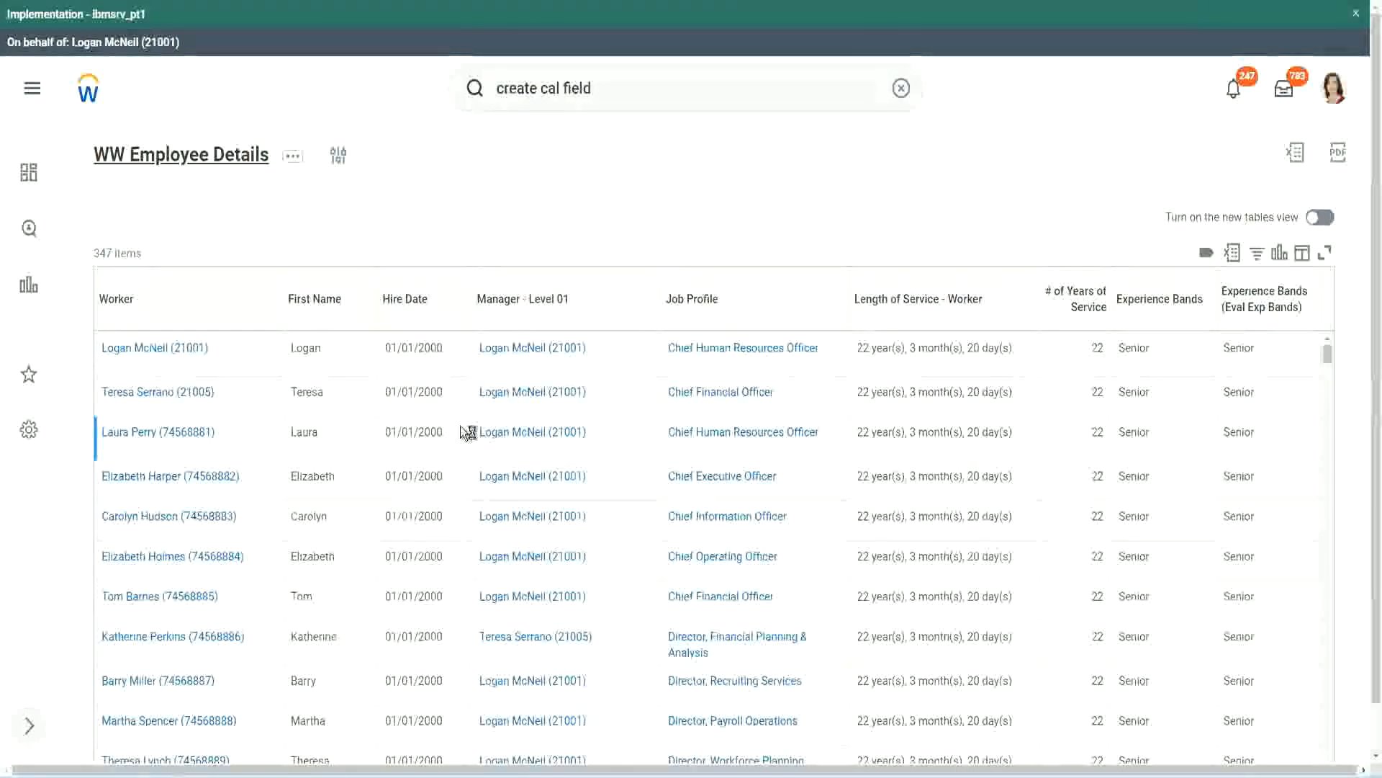
Set the source field to CF-WW-Convert Text To Number-Number of Years from Length of Service, copying its name from the WW Employee Details report definition.
scroll(456, 475, down, 5)
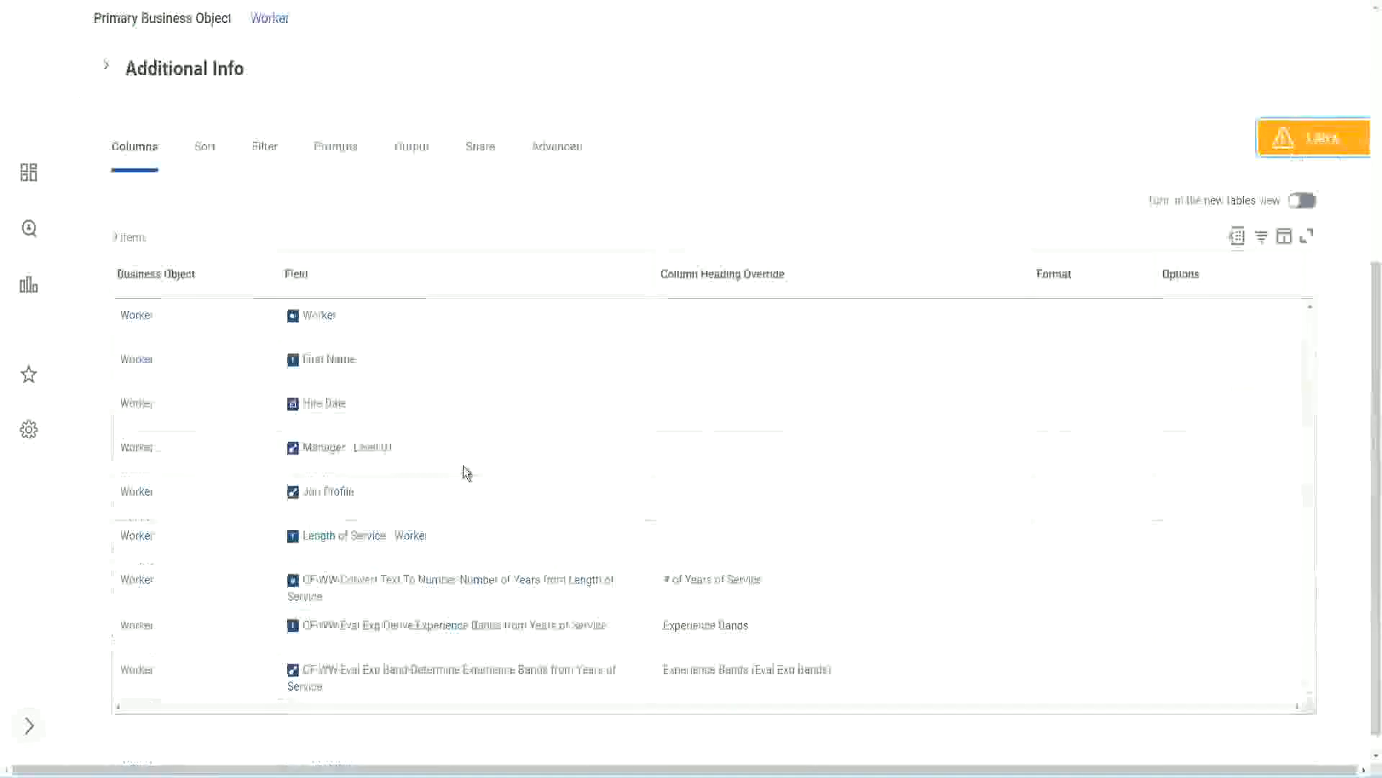
right_click(435, 563)
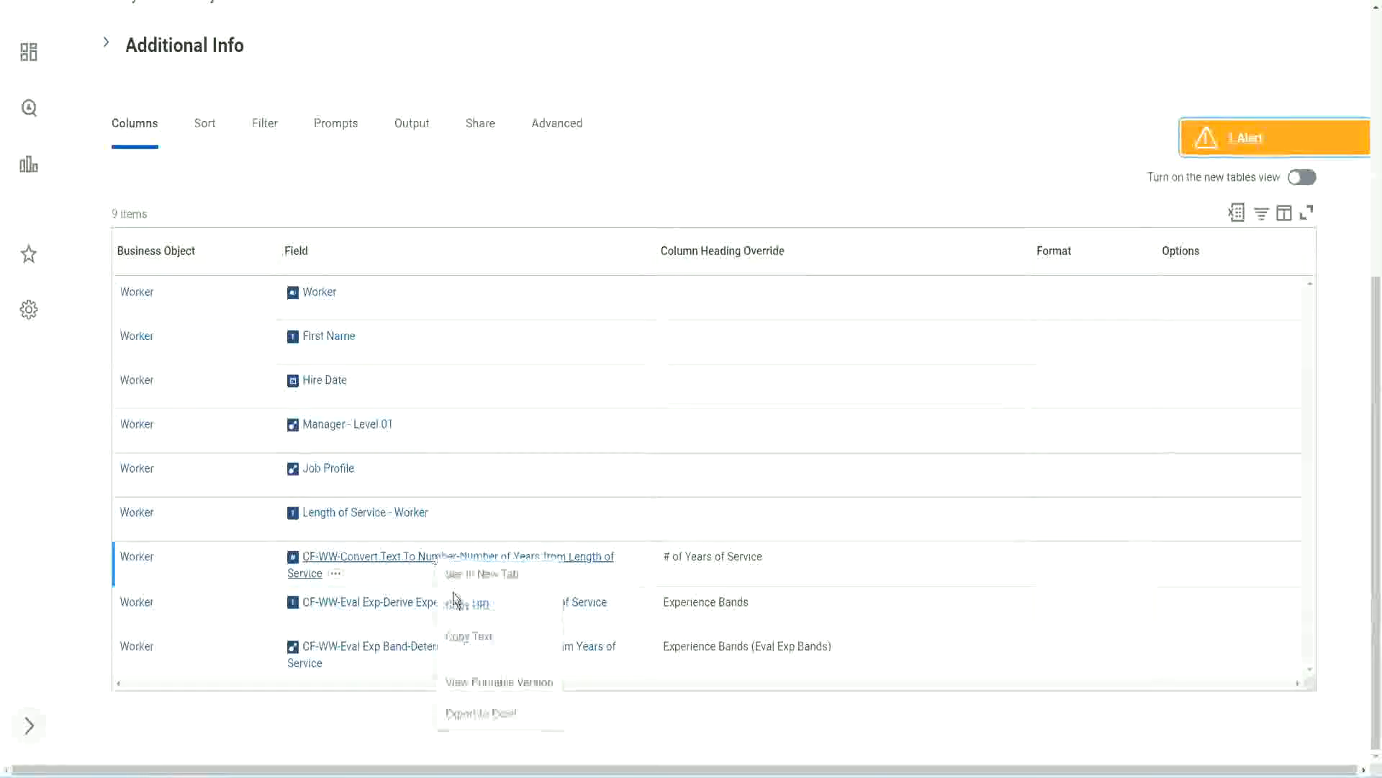
click(477, 645)
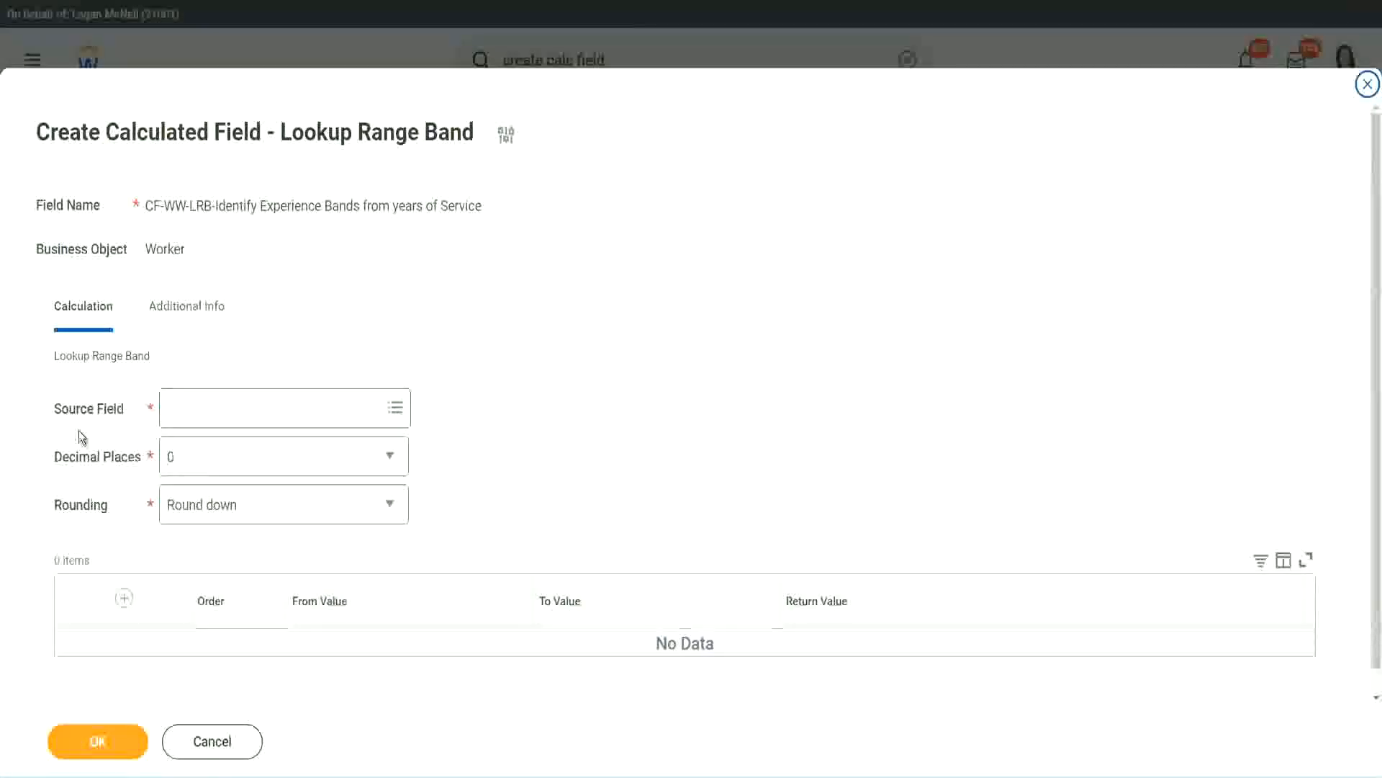
click(215, 409)
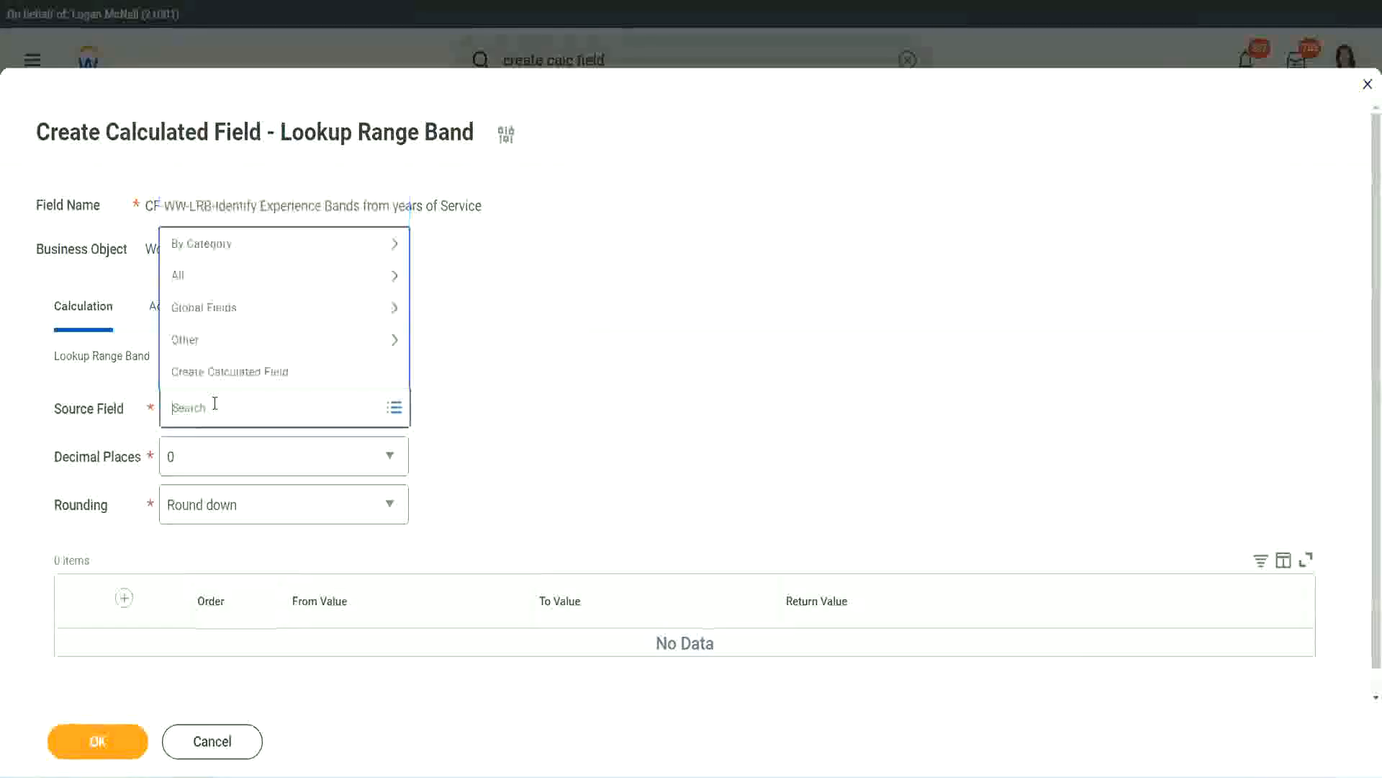
key(ctrl+v)
key(Return)
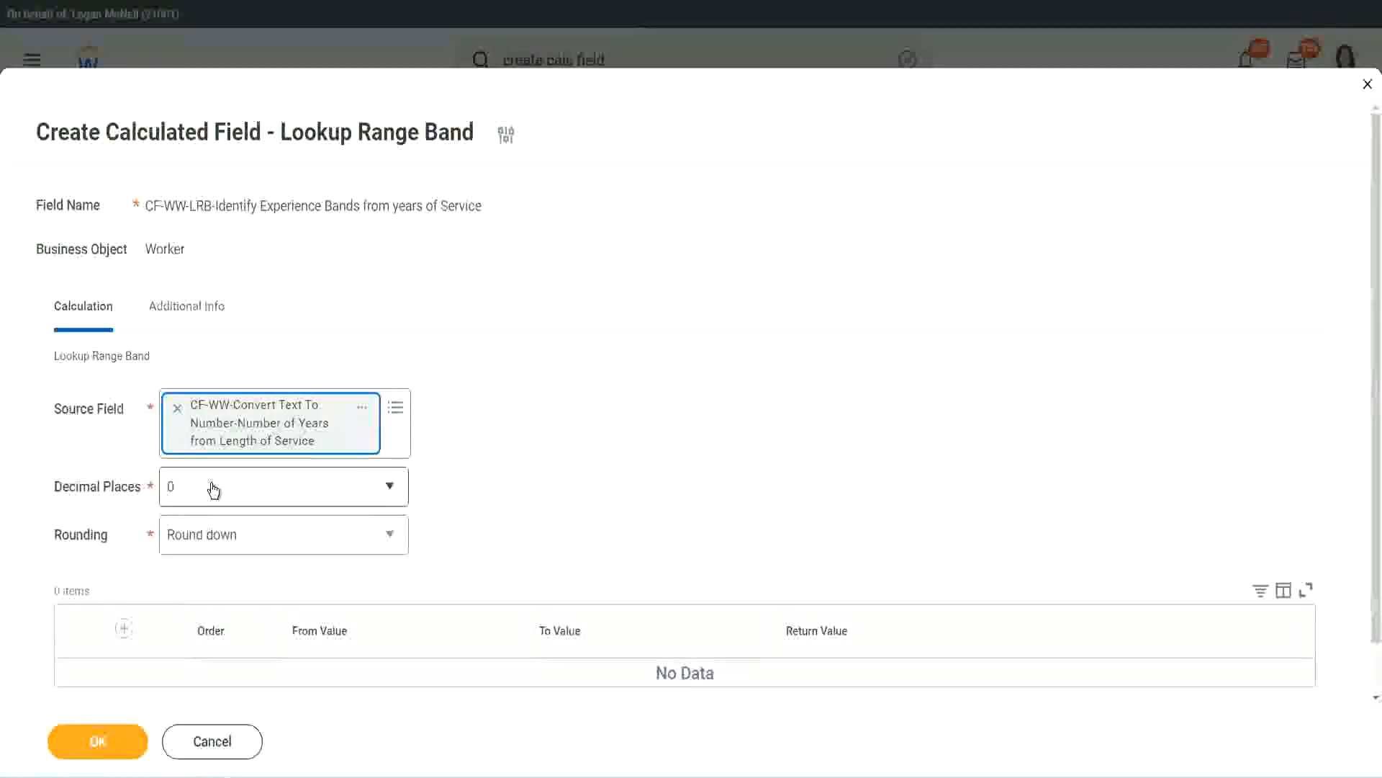
Keep the decimal places at 0 and set the rounding option to Round.
click(270, 495)
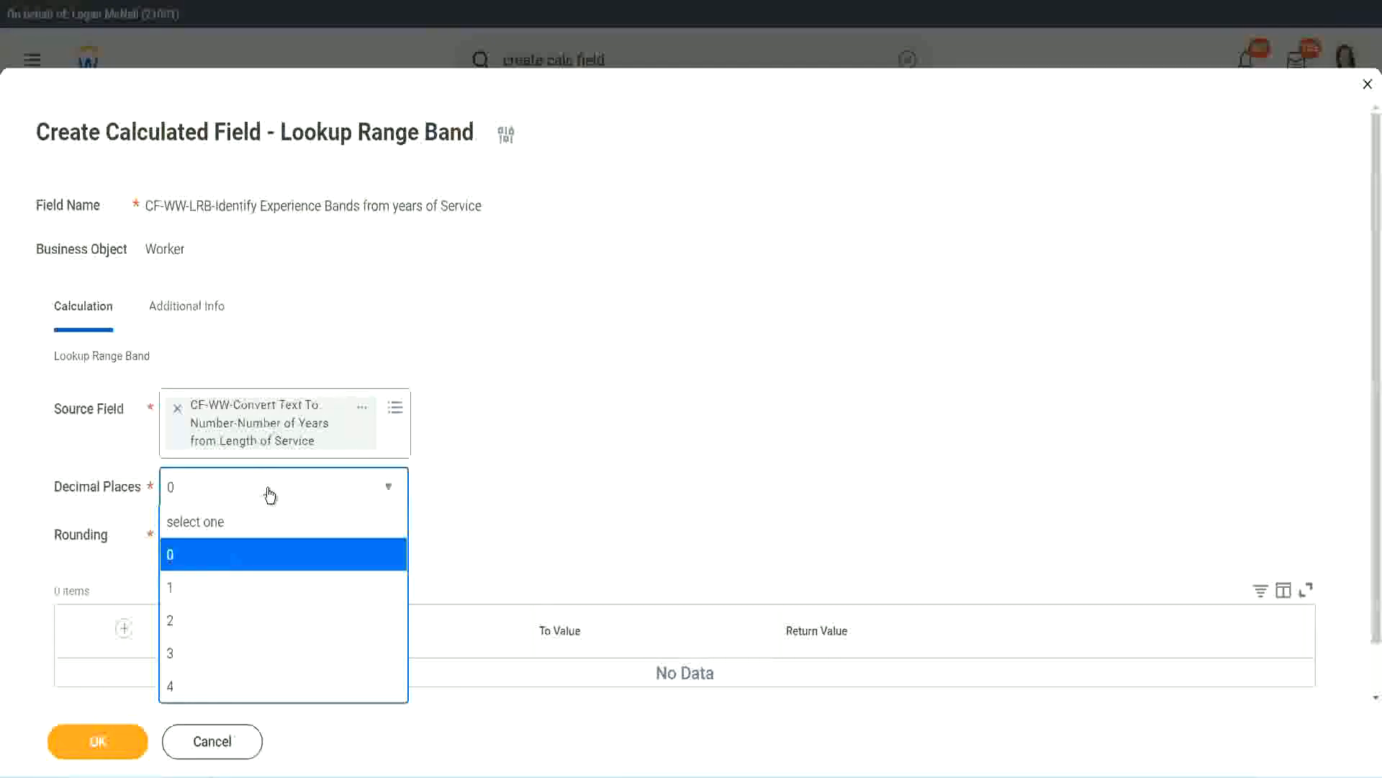
click(539, 474)
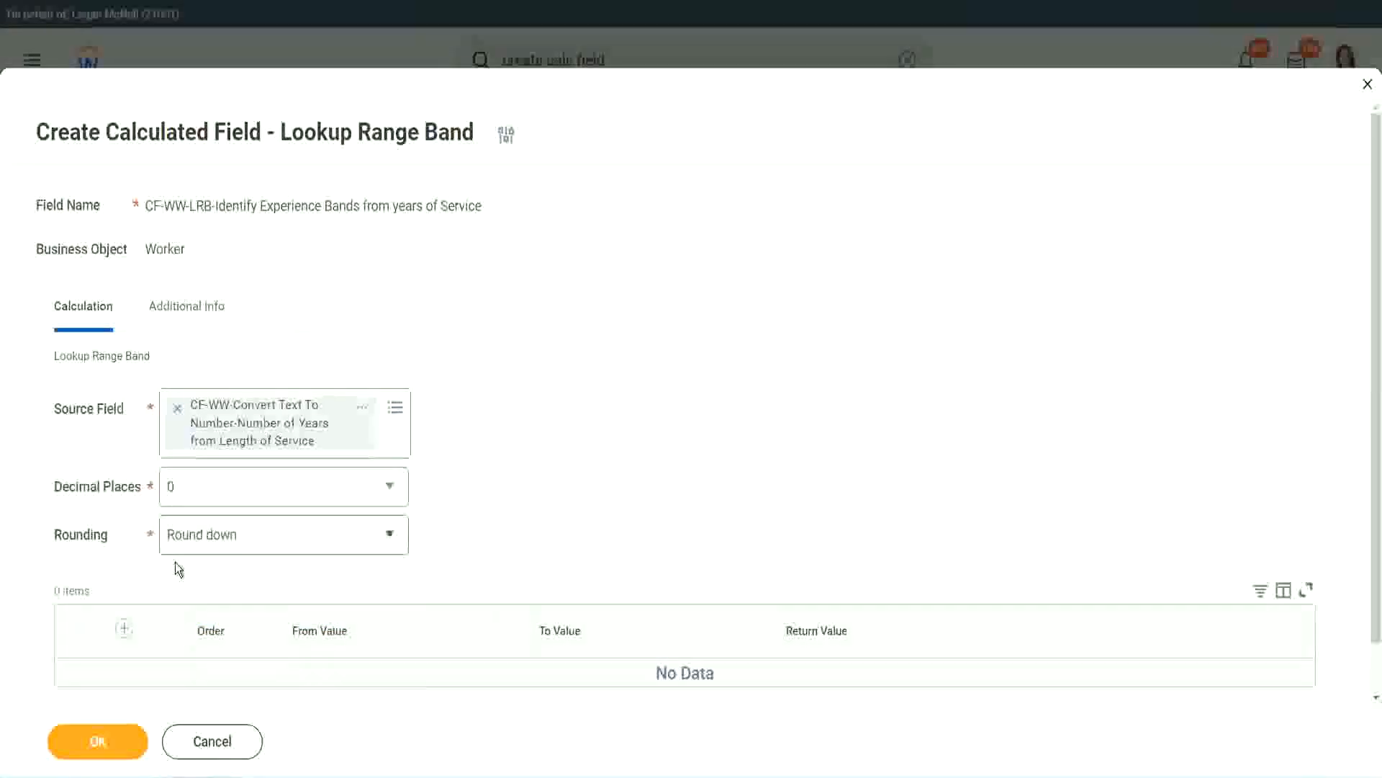
click(222, 539)
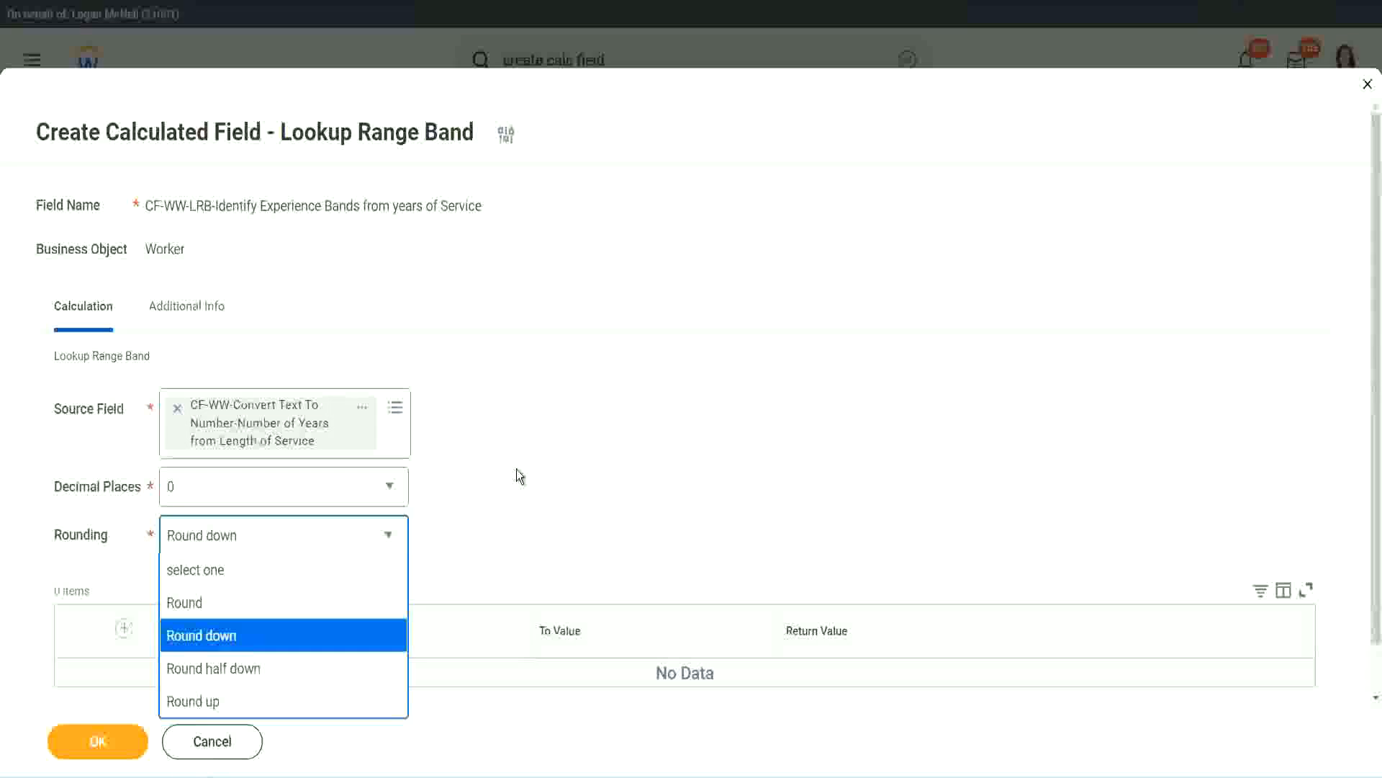
click(486, 530)
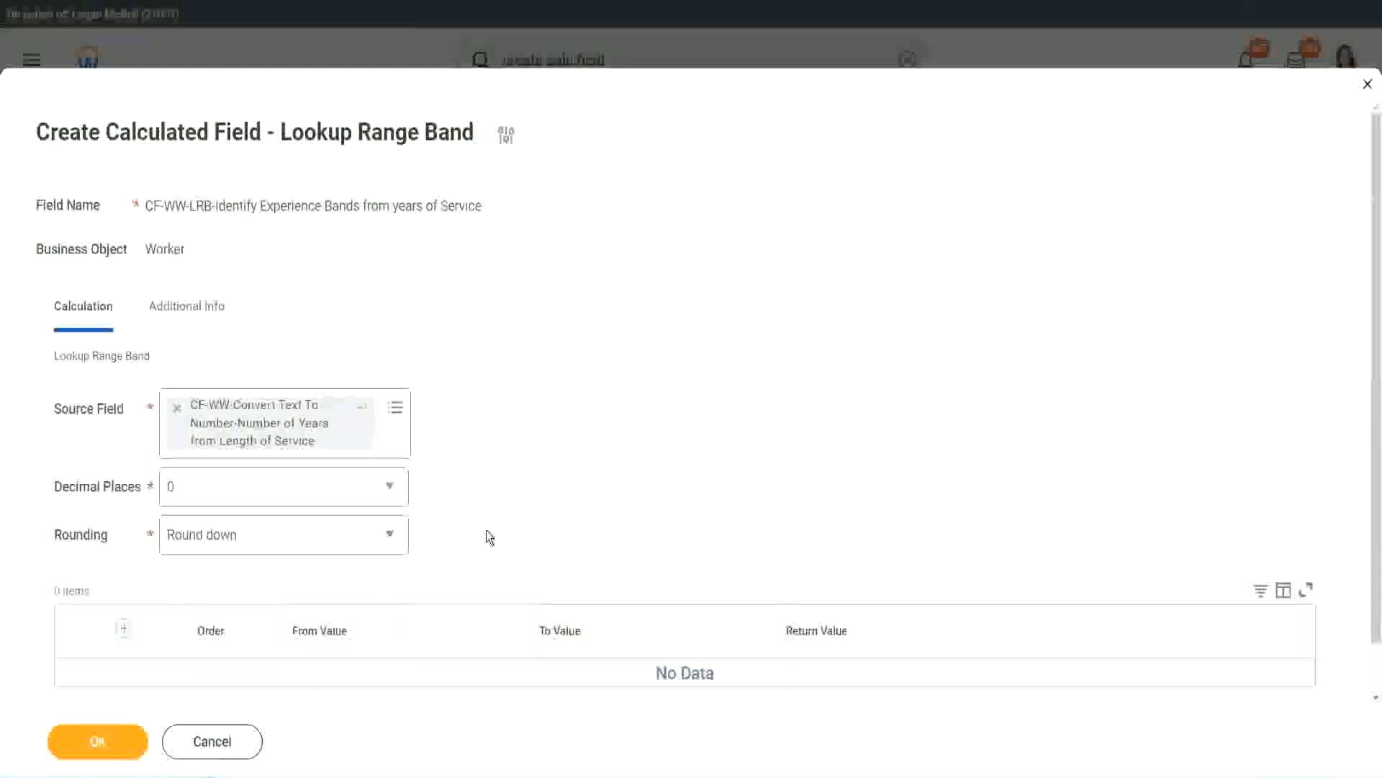
click(236, 541)
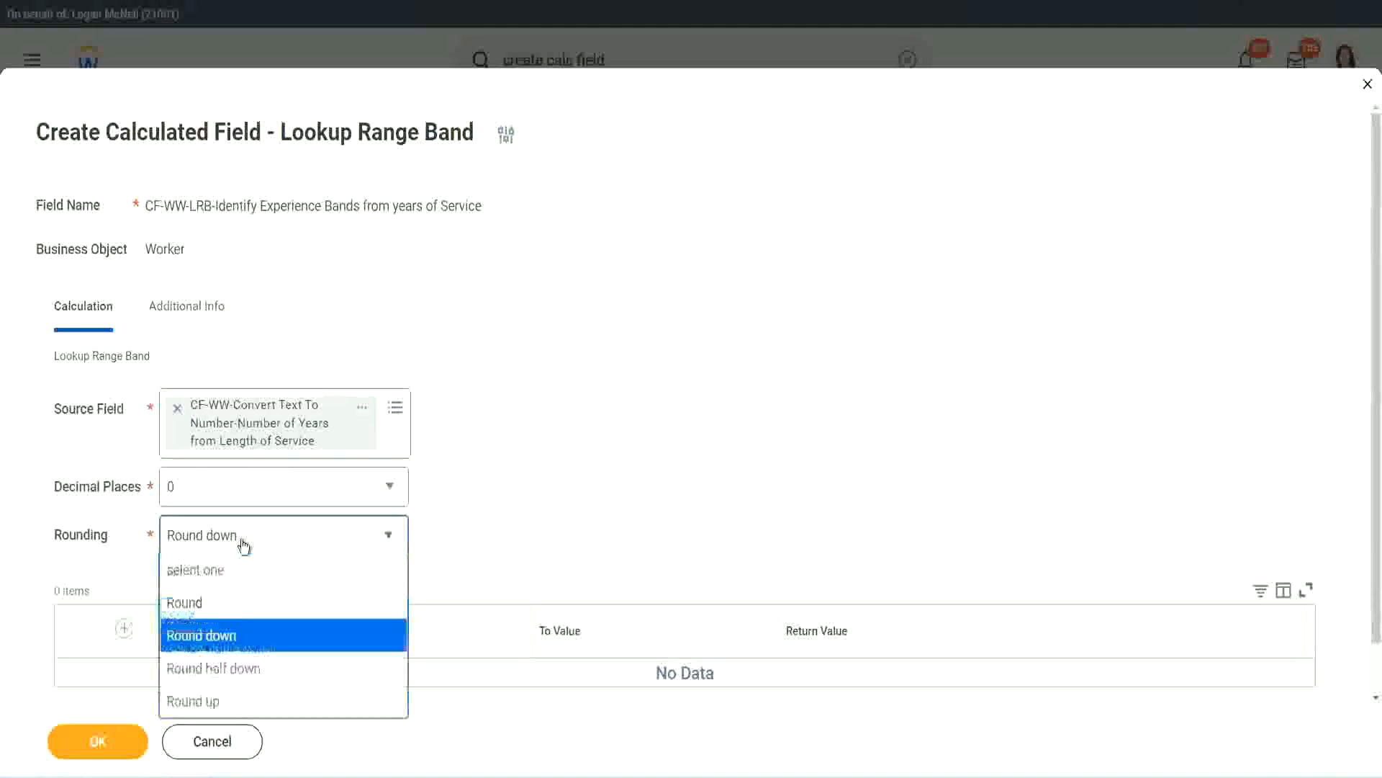
click(230, 607)
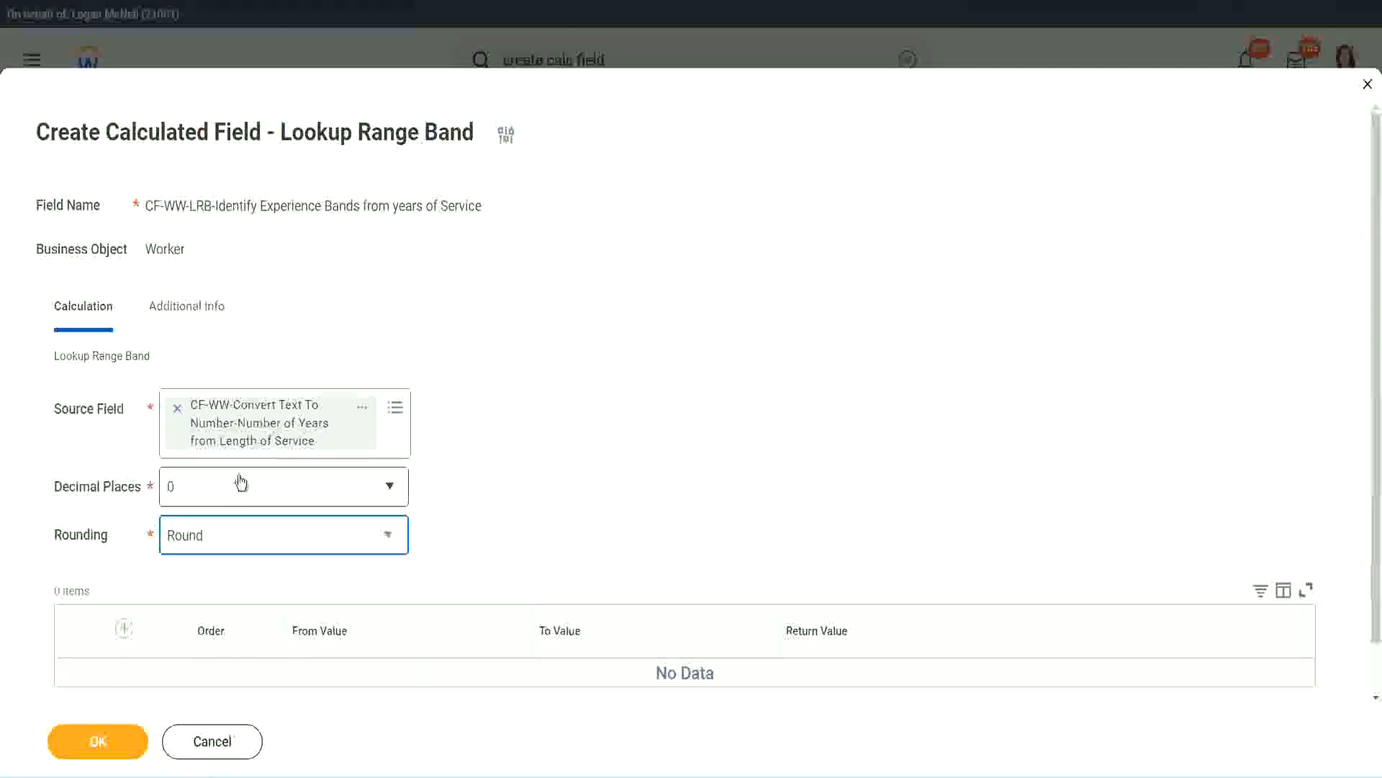
Add a range band row from 0 to 7 with the return value Amateur.
click(126, 629)
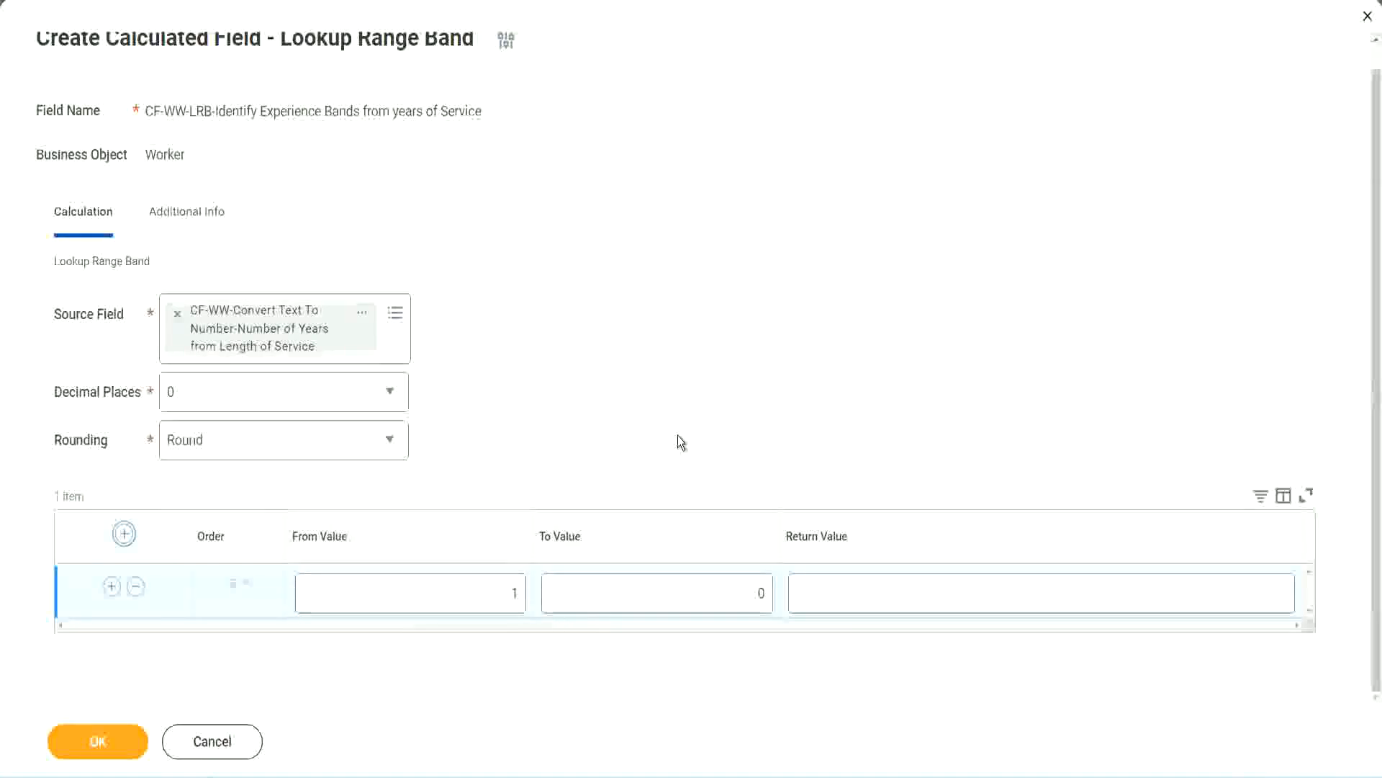
click(505, 598)
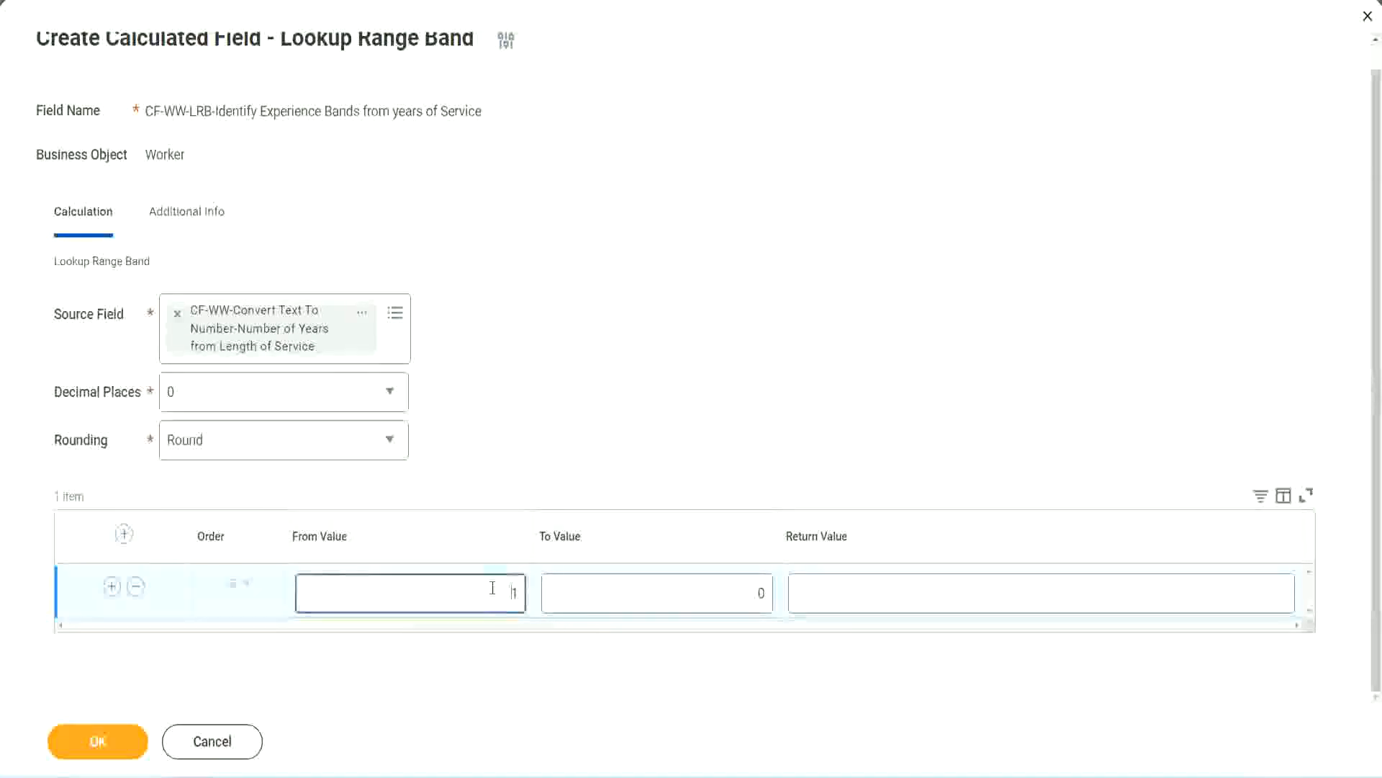
text(0)
key(Tab)
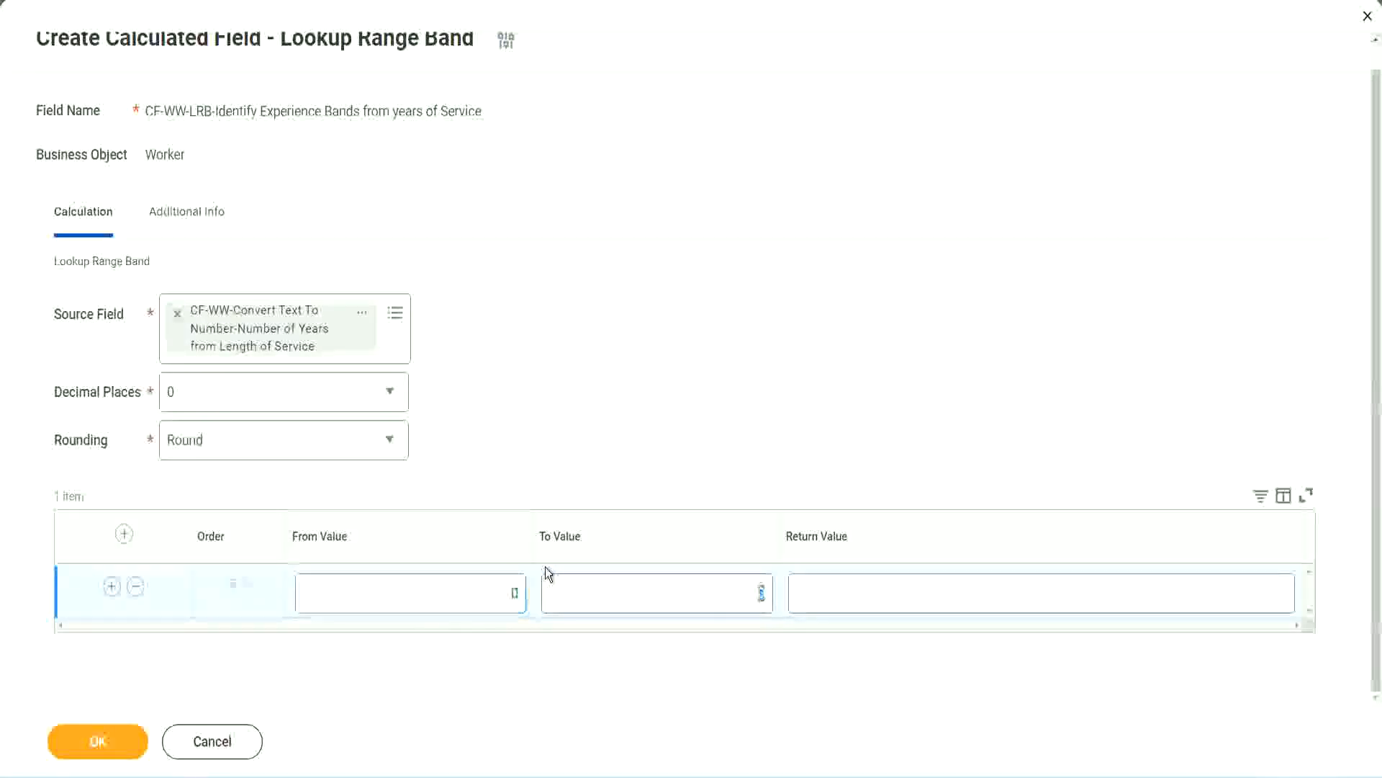
text(7)
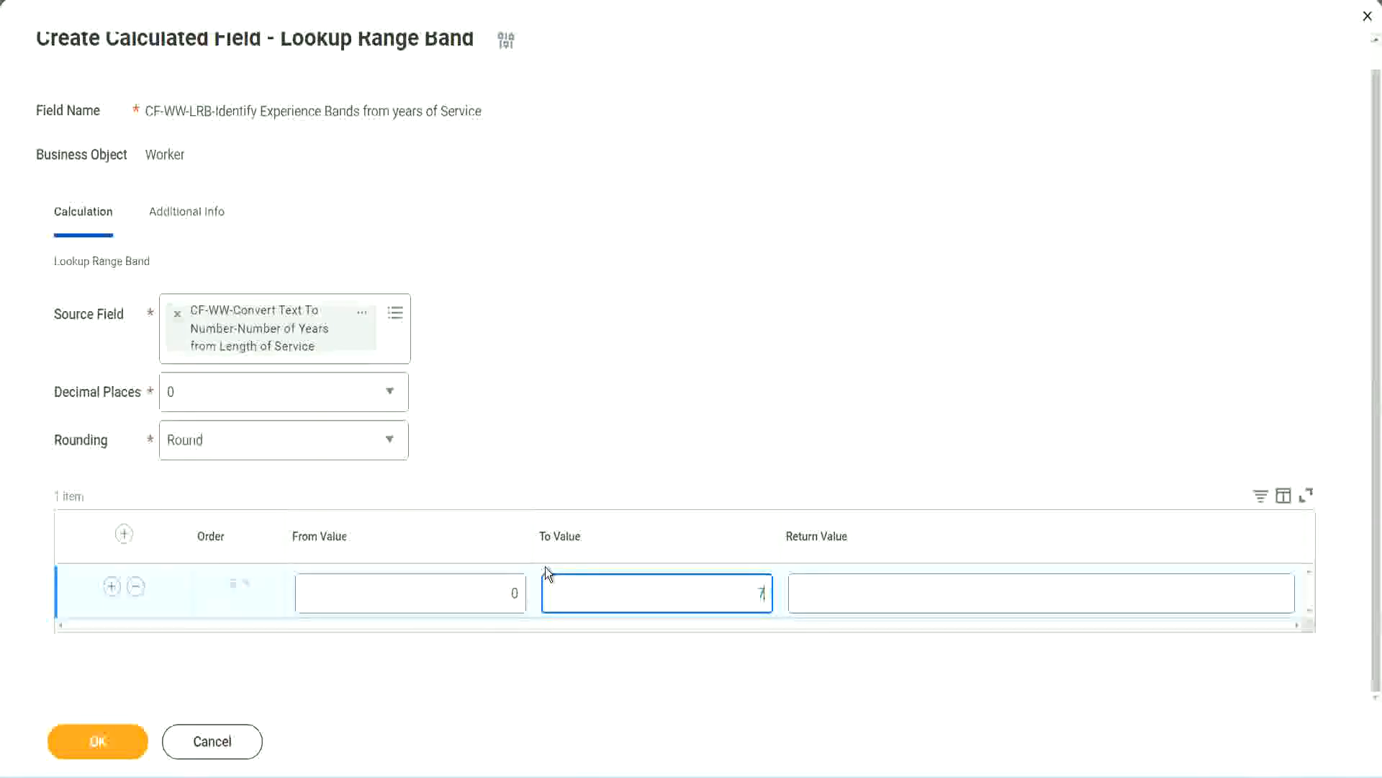
key(Tab)
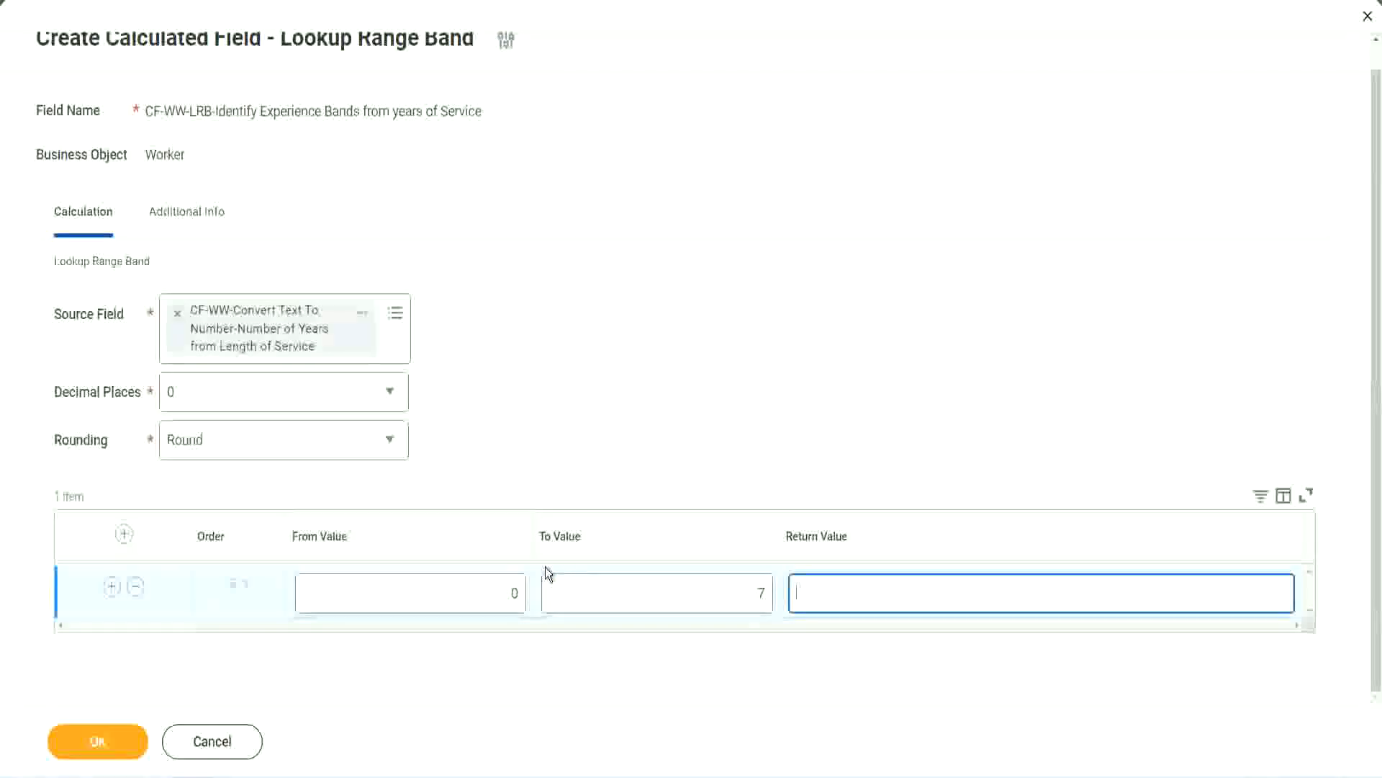
text(Amateur)
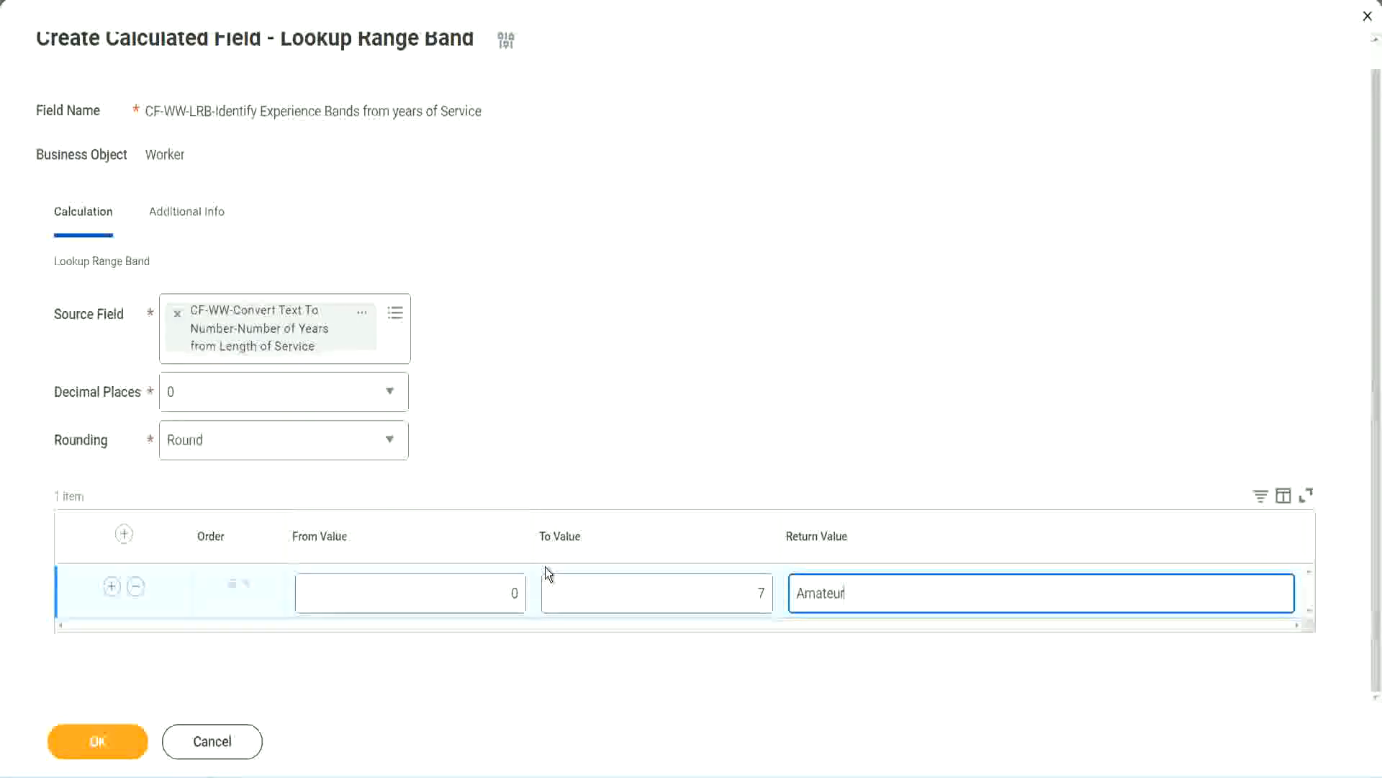
click(479, 595)
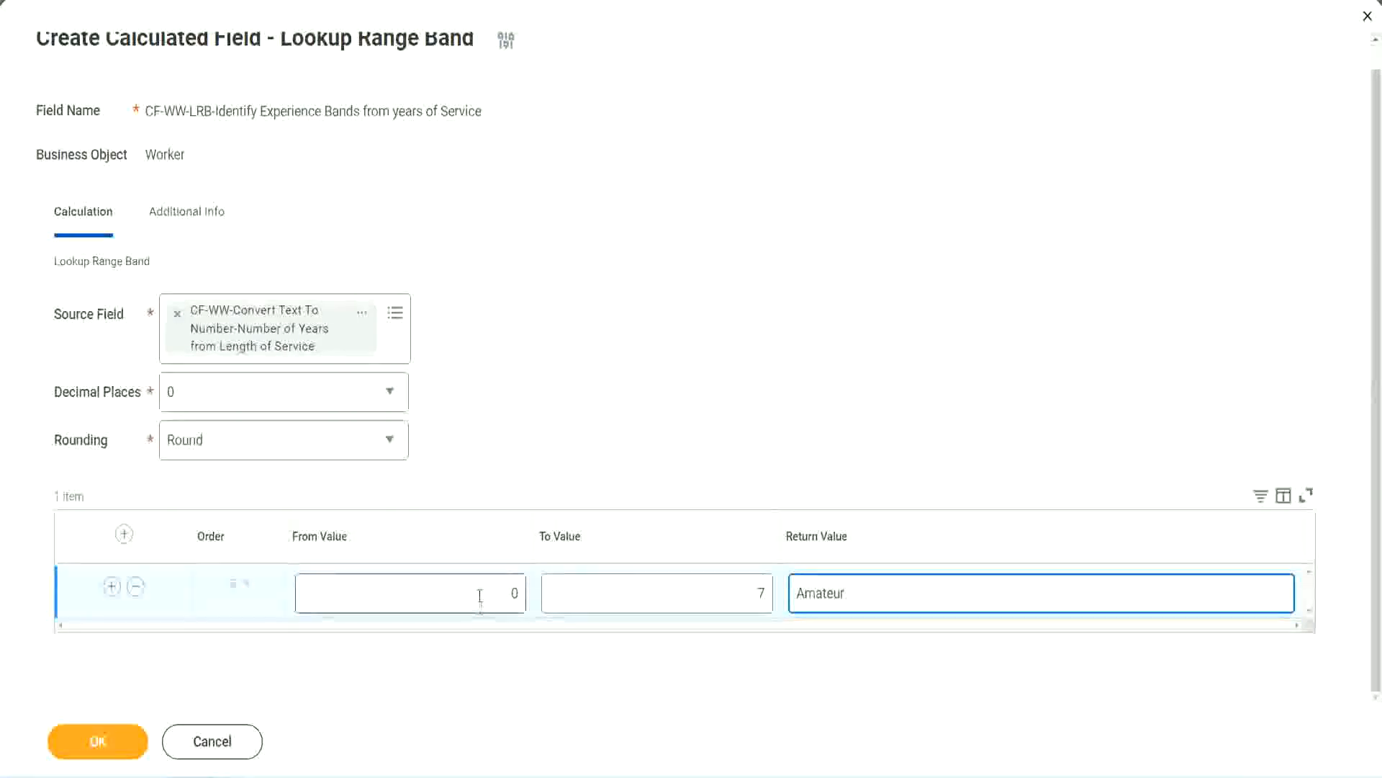
click(746, 583)
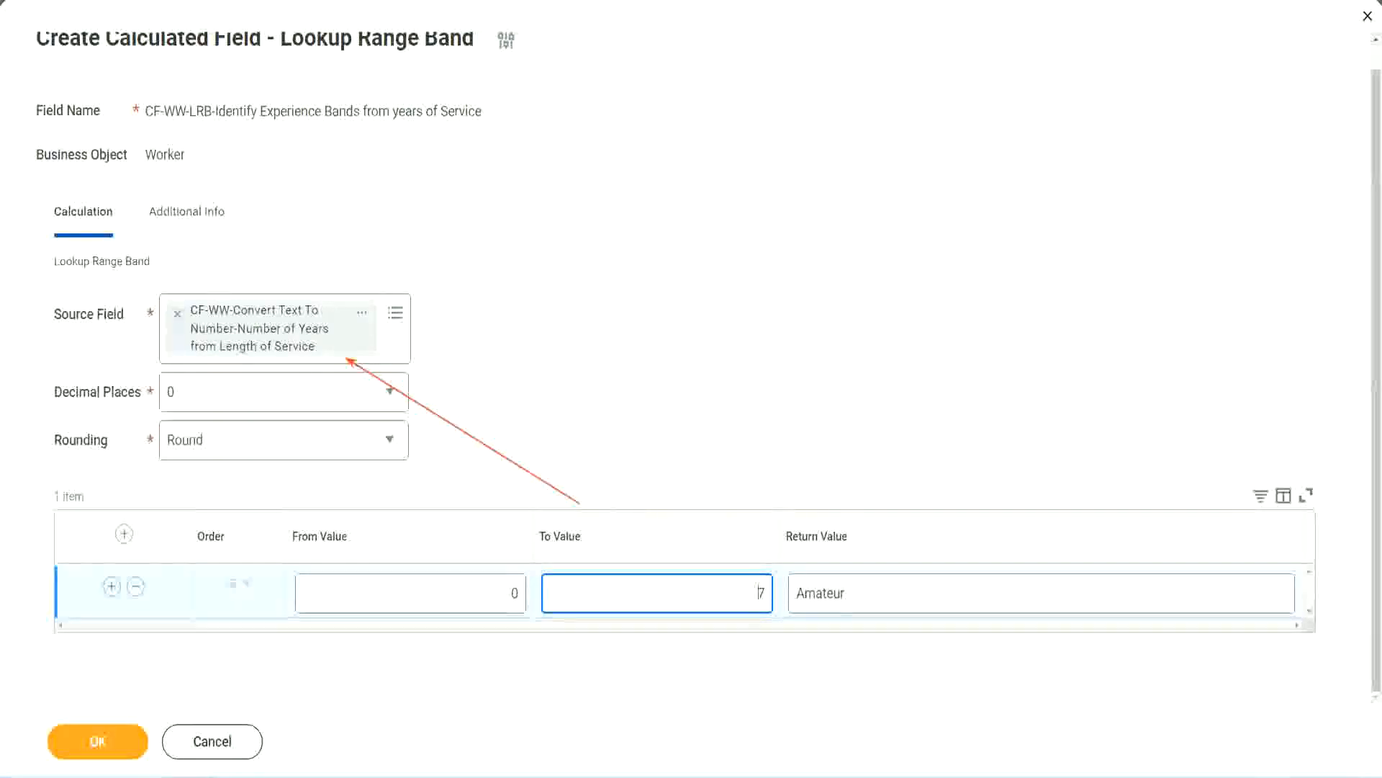
Add a second range band row from 8 to 15 with the return value Experienced.
click(112, 587)
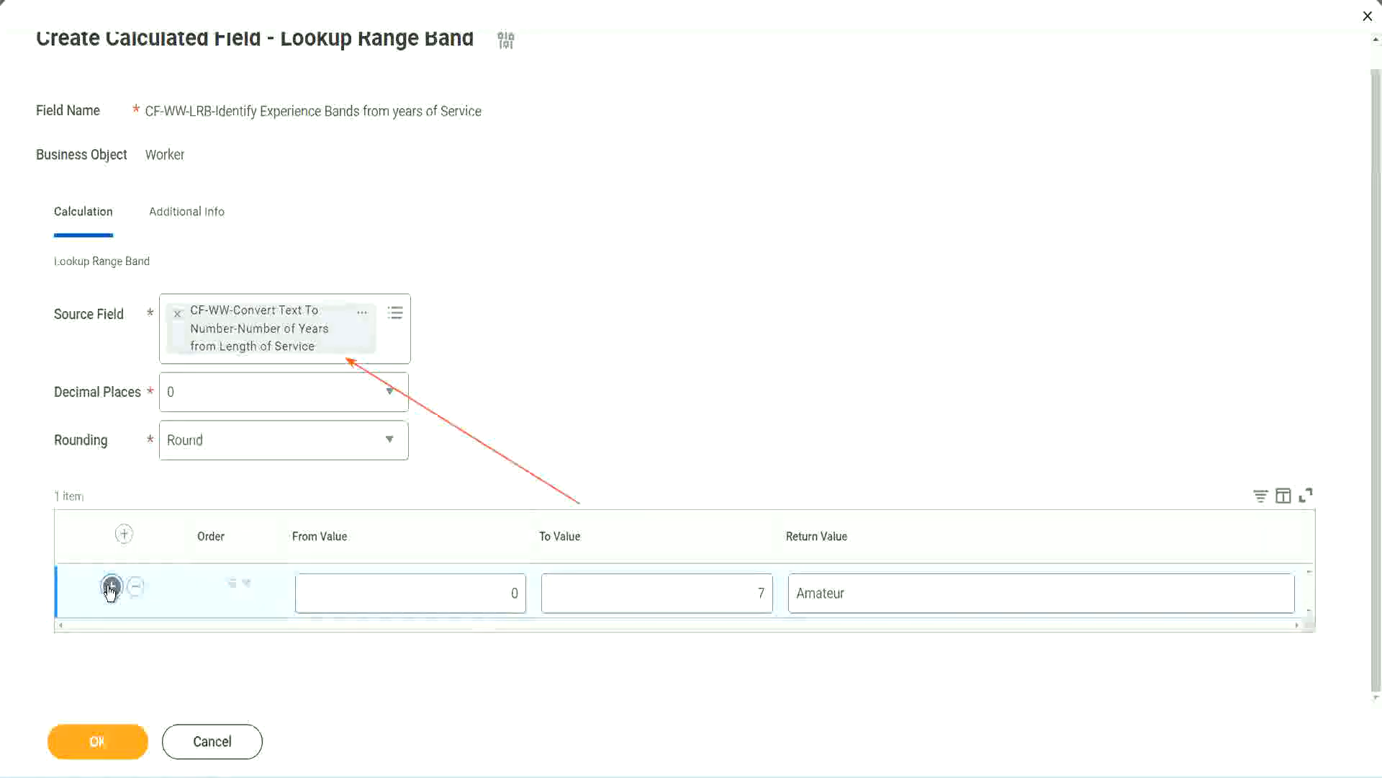
click(528, 648)
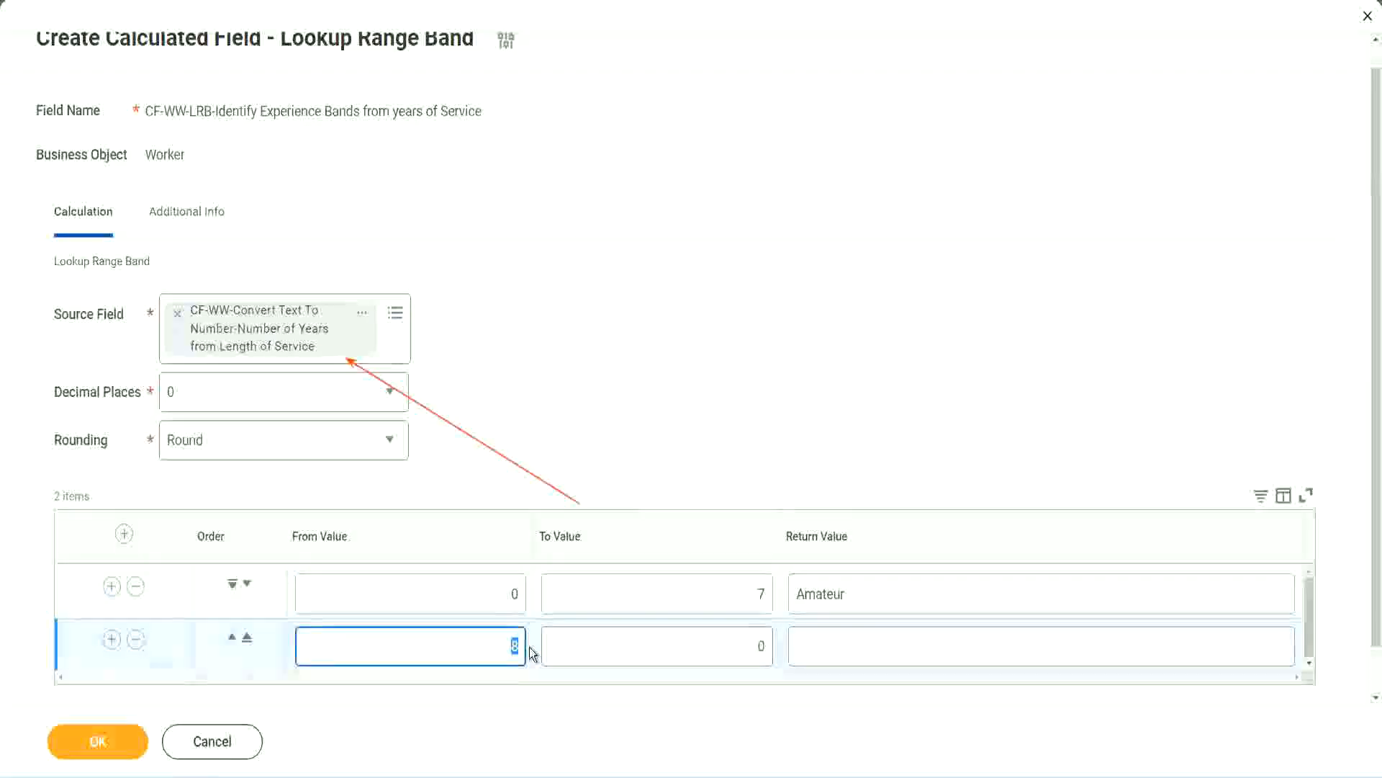
click(495, 598)
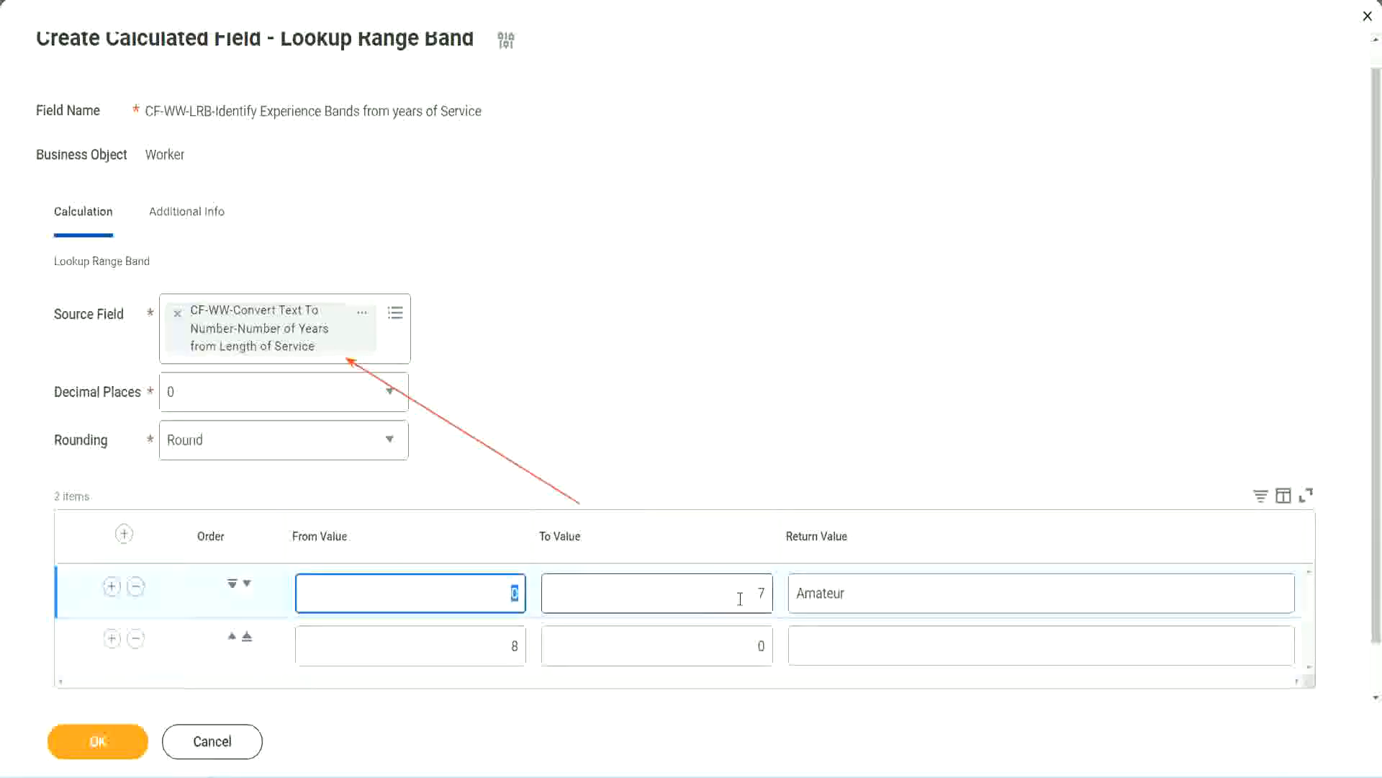
click(751, 599)
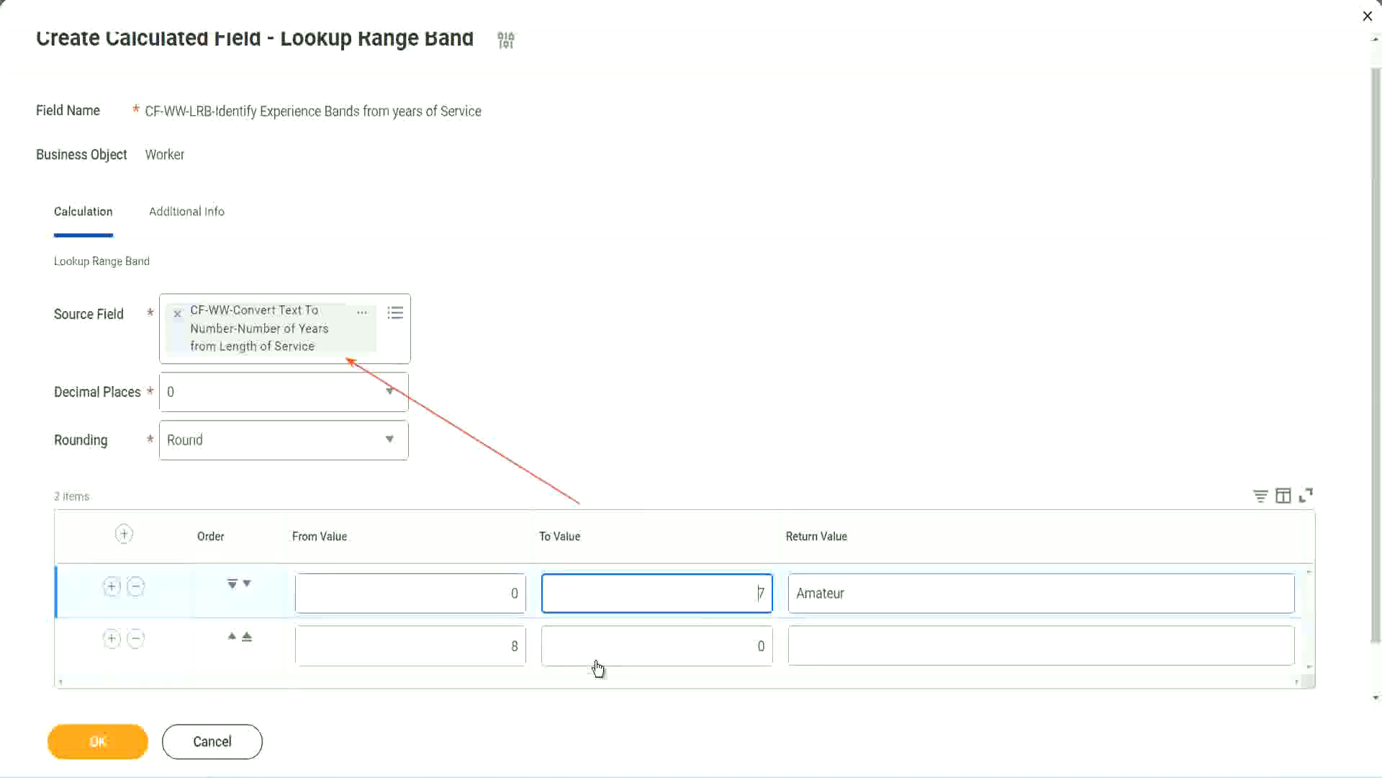
click(504, 652)
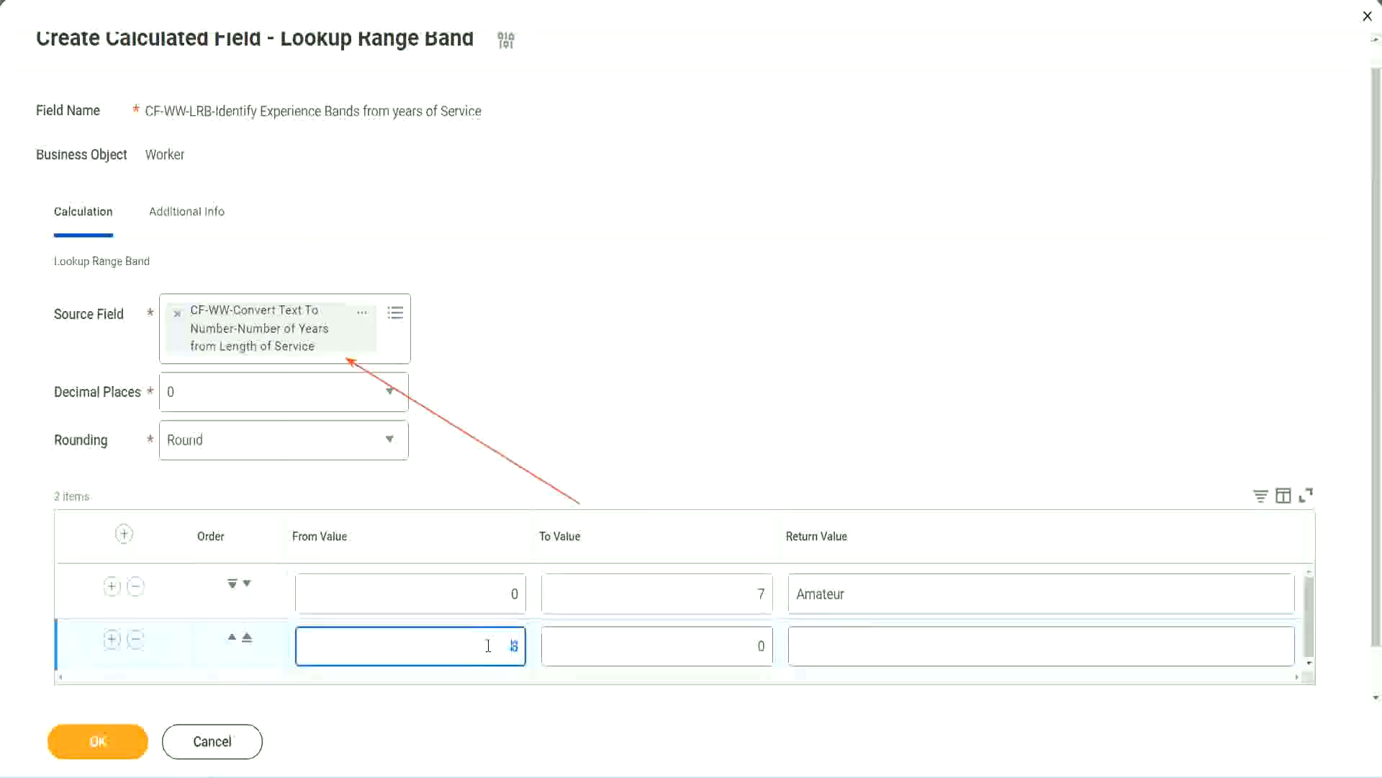
click(749, 647)
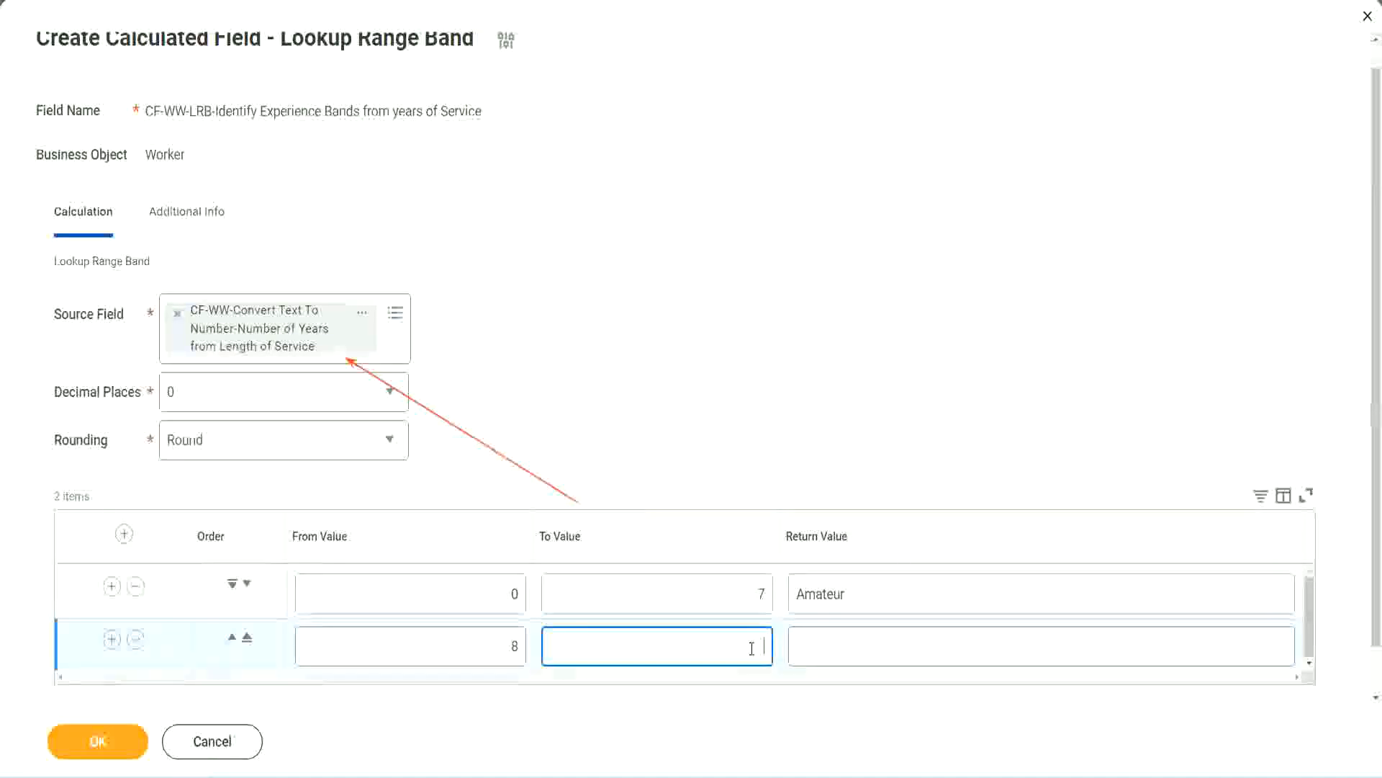
text(15)
click(853, 642)
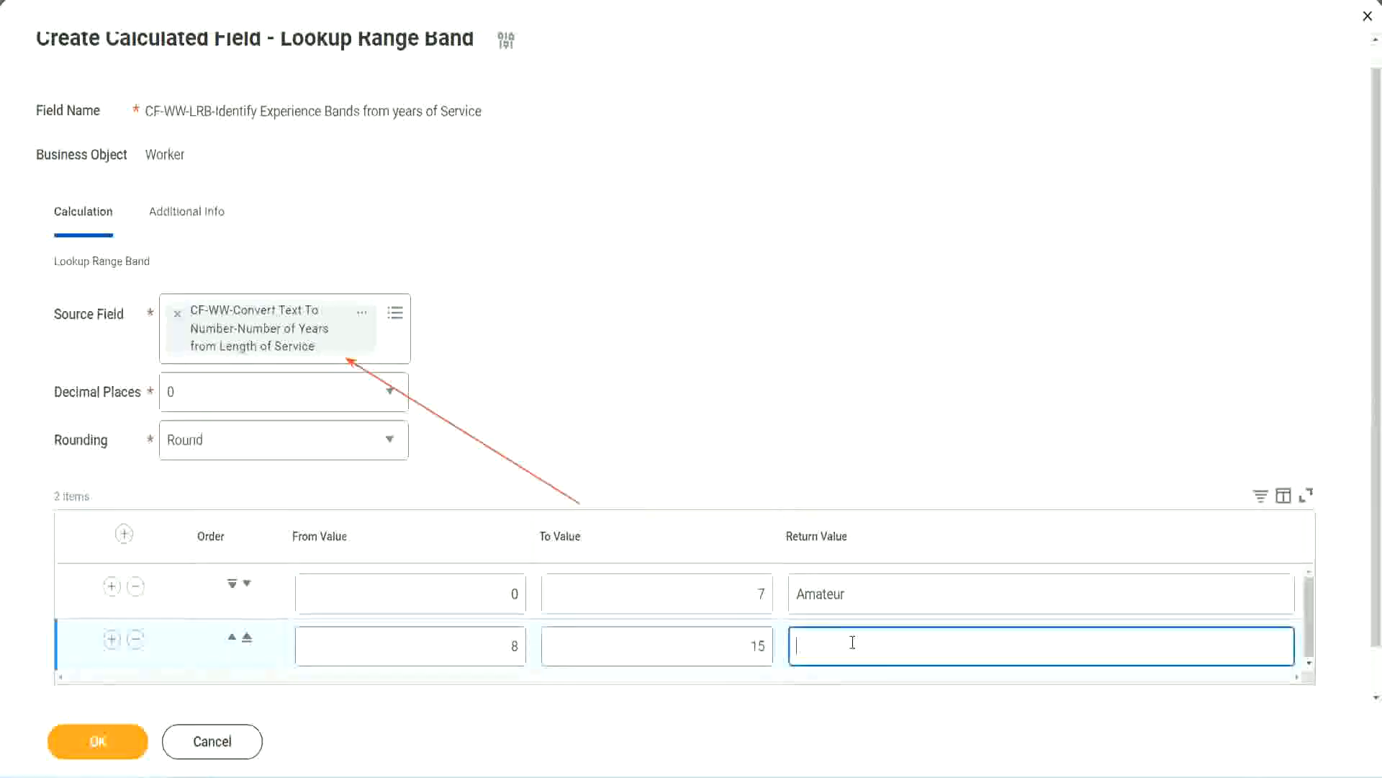
text(Experienced)
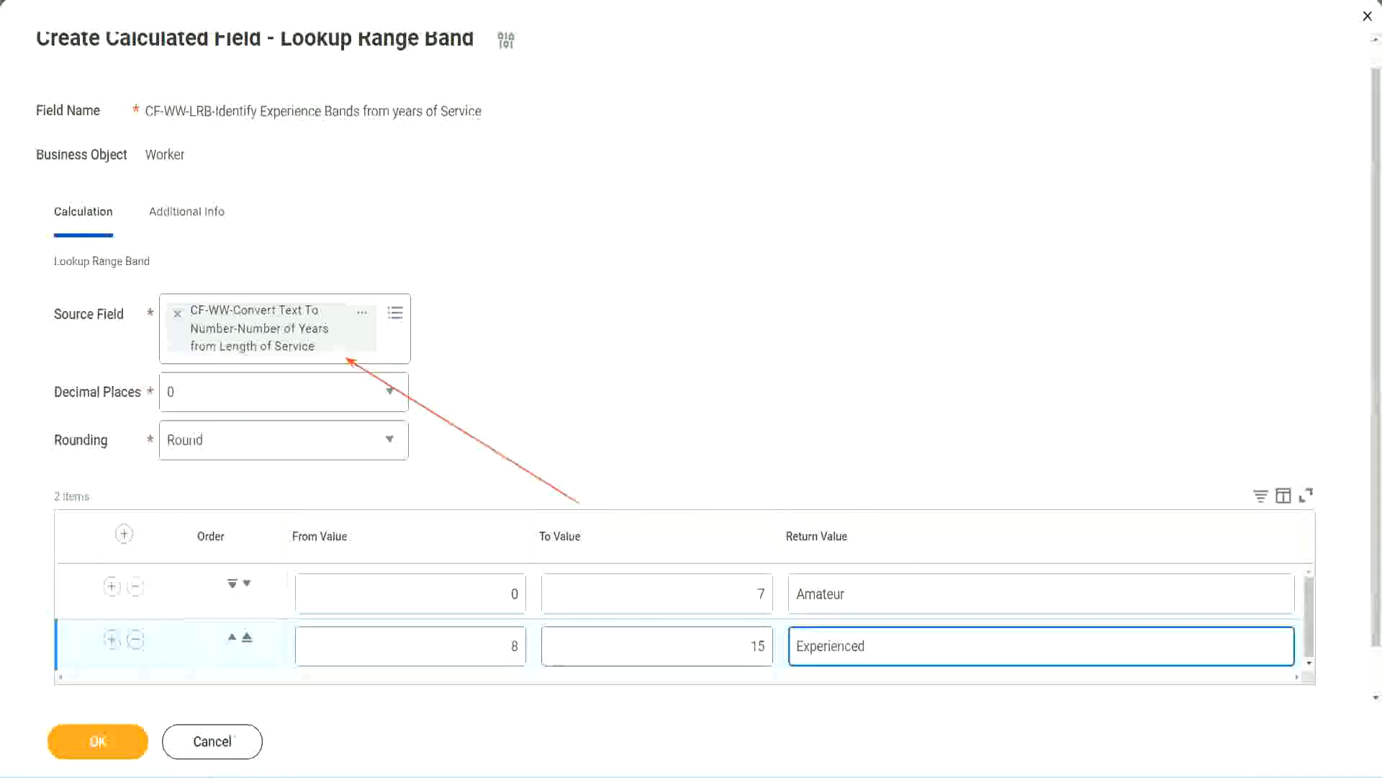
Add a third range band row from 16 to 30 with the return value Senior.
click(111, 638)
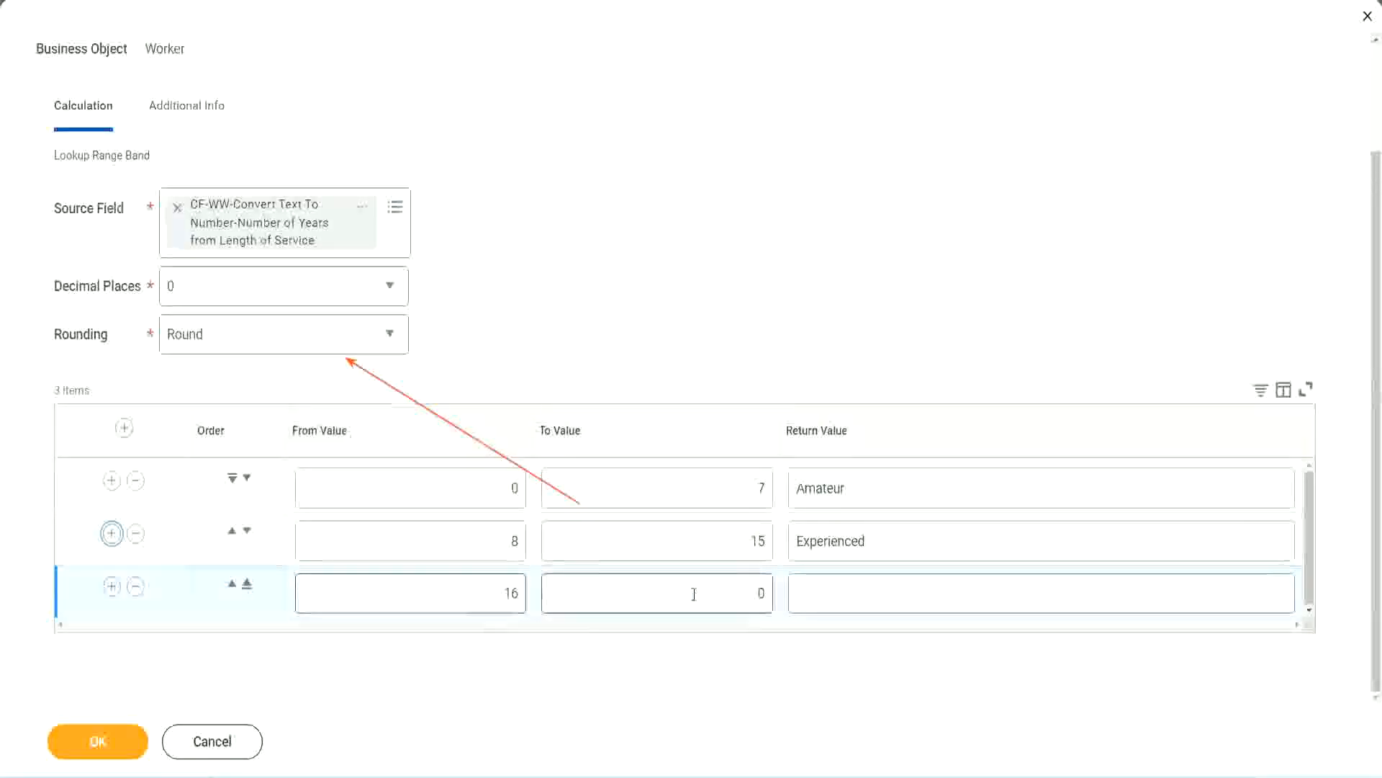
click(735, 592)
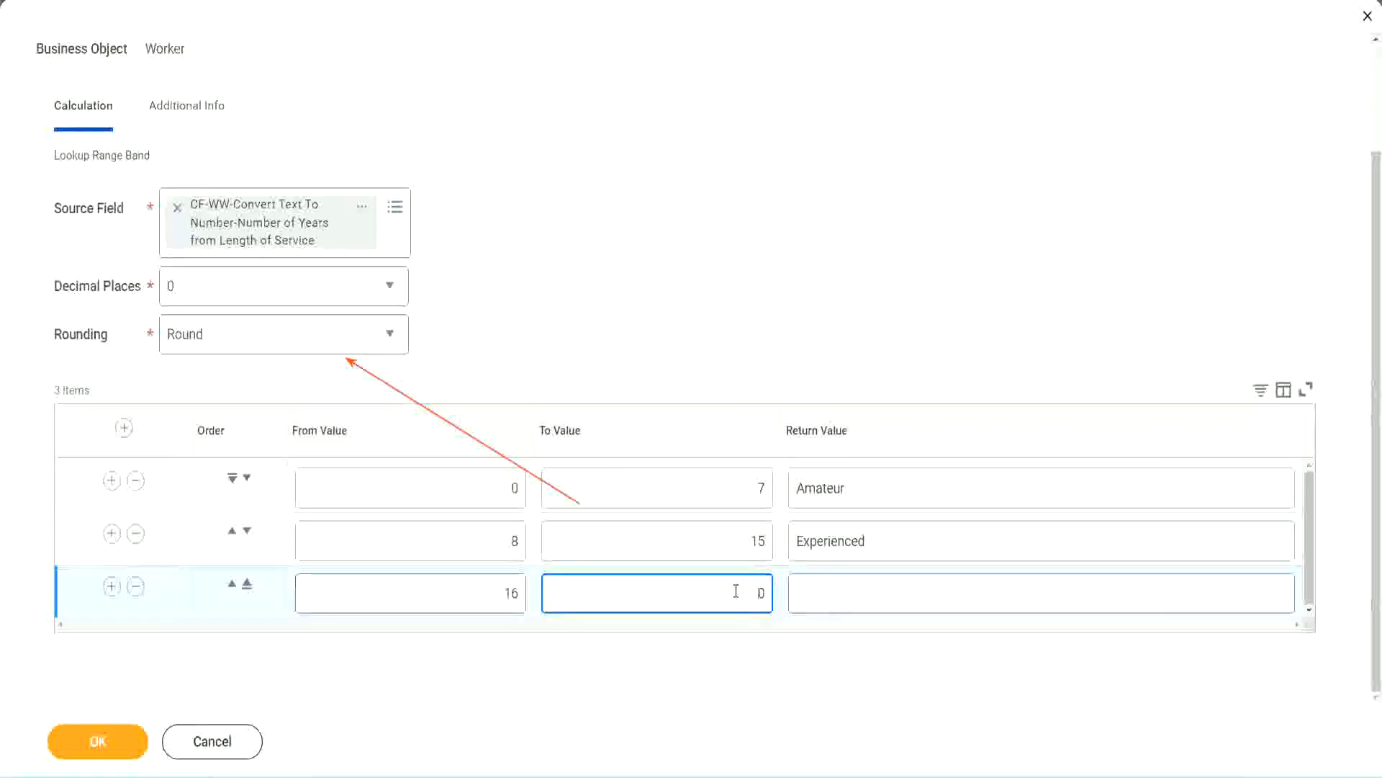
text(3)
key(Tab)
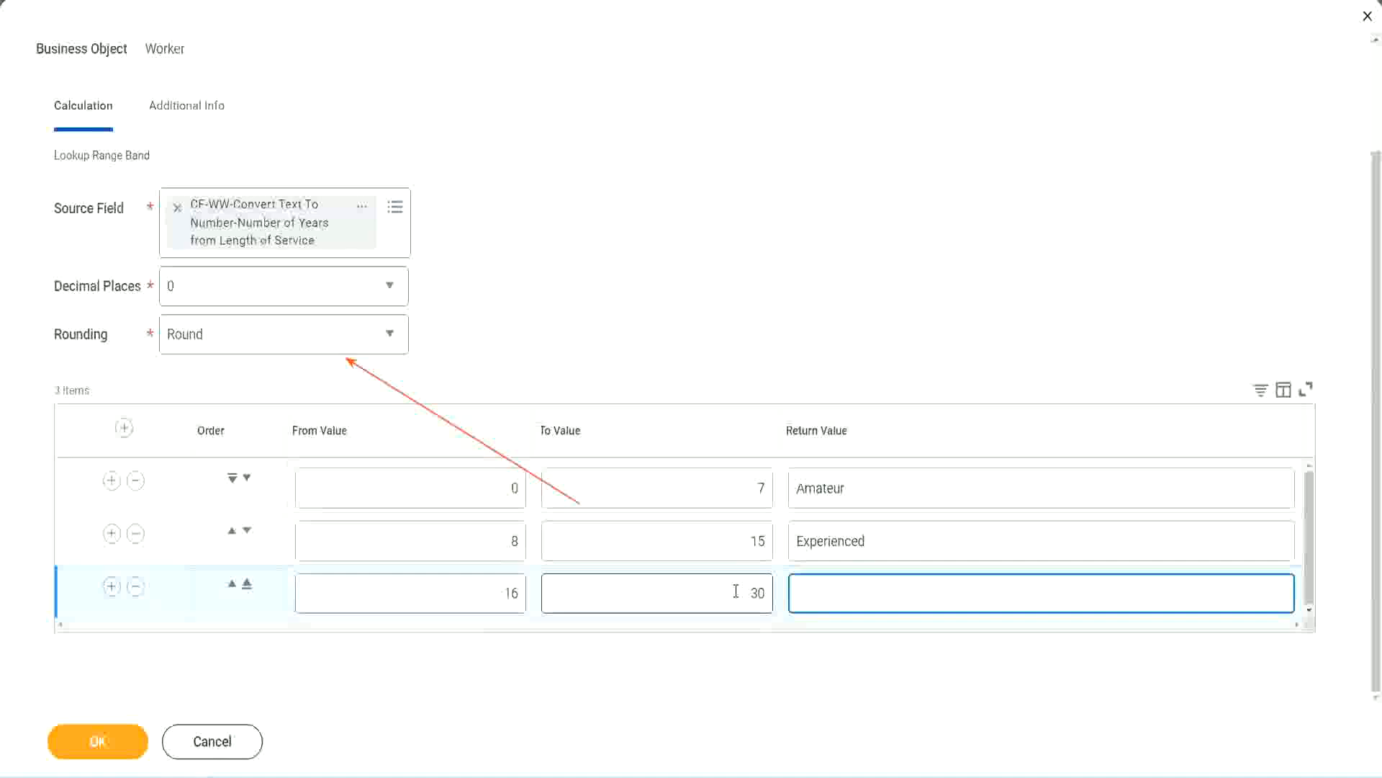
text(L)
text(Senior)
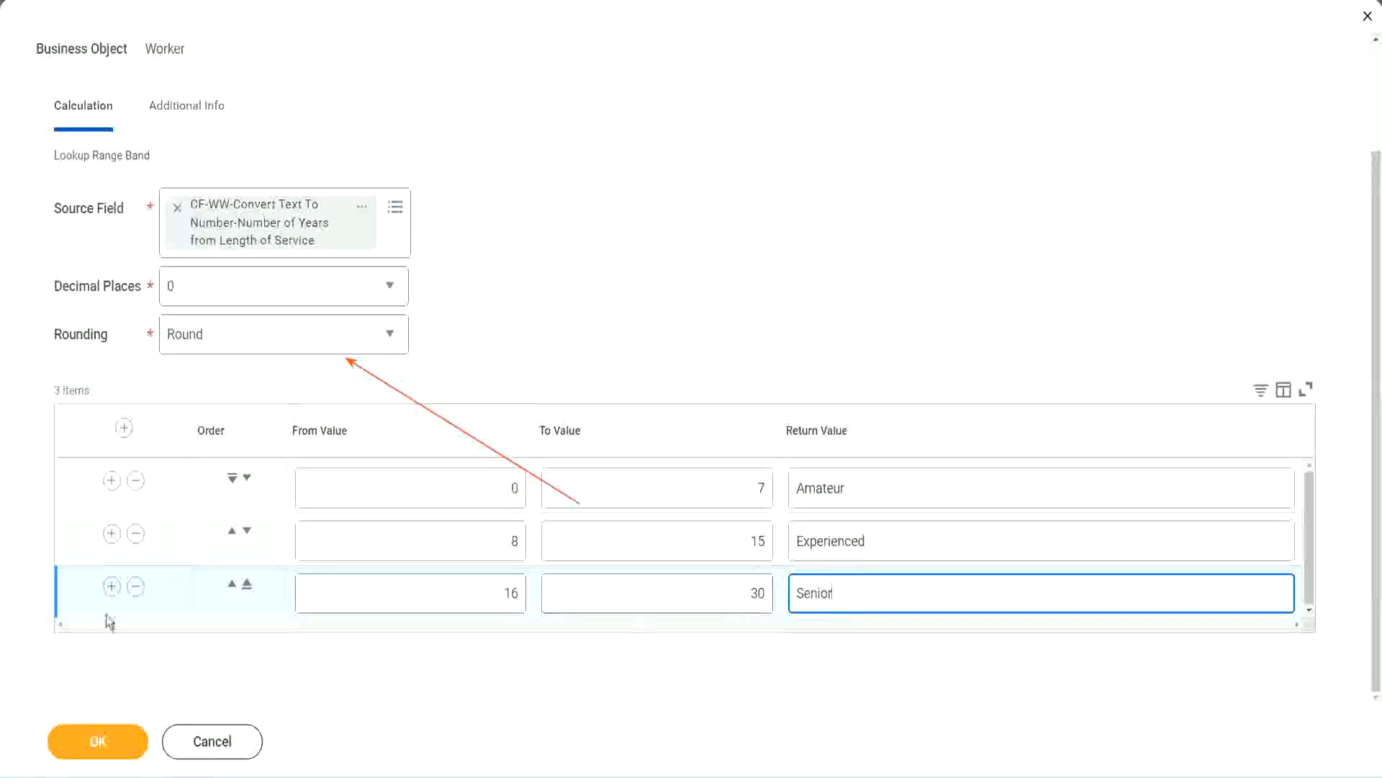
Add a fourth range band row from 31 to 1000 with the return value Legend.
click(111, 586)
scroll(257, 551, down, 1)
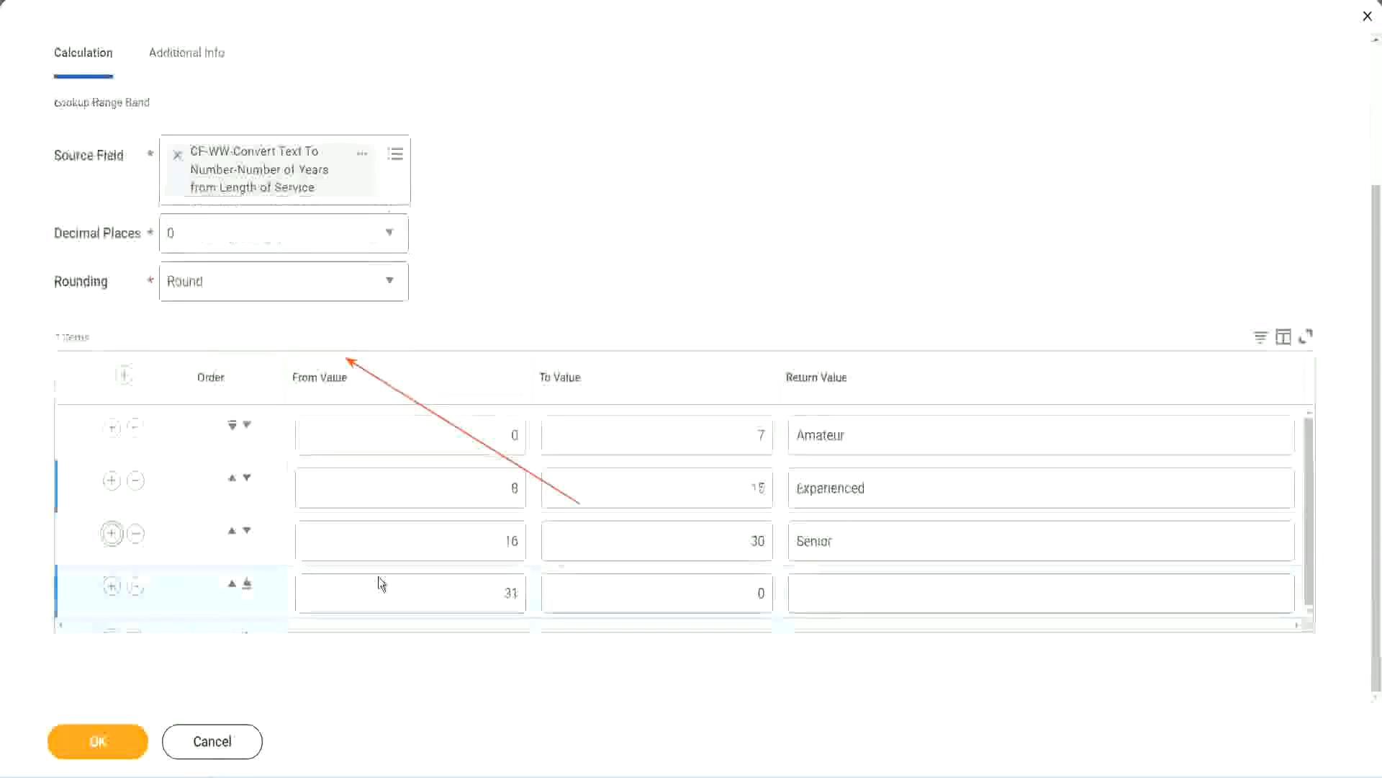
click(453, 580)
drag(456, 581, 530, 593)
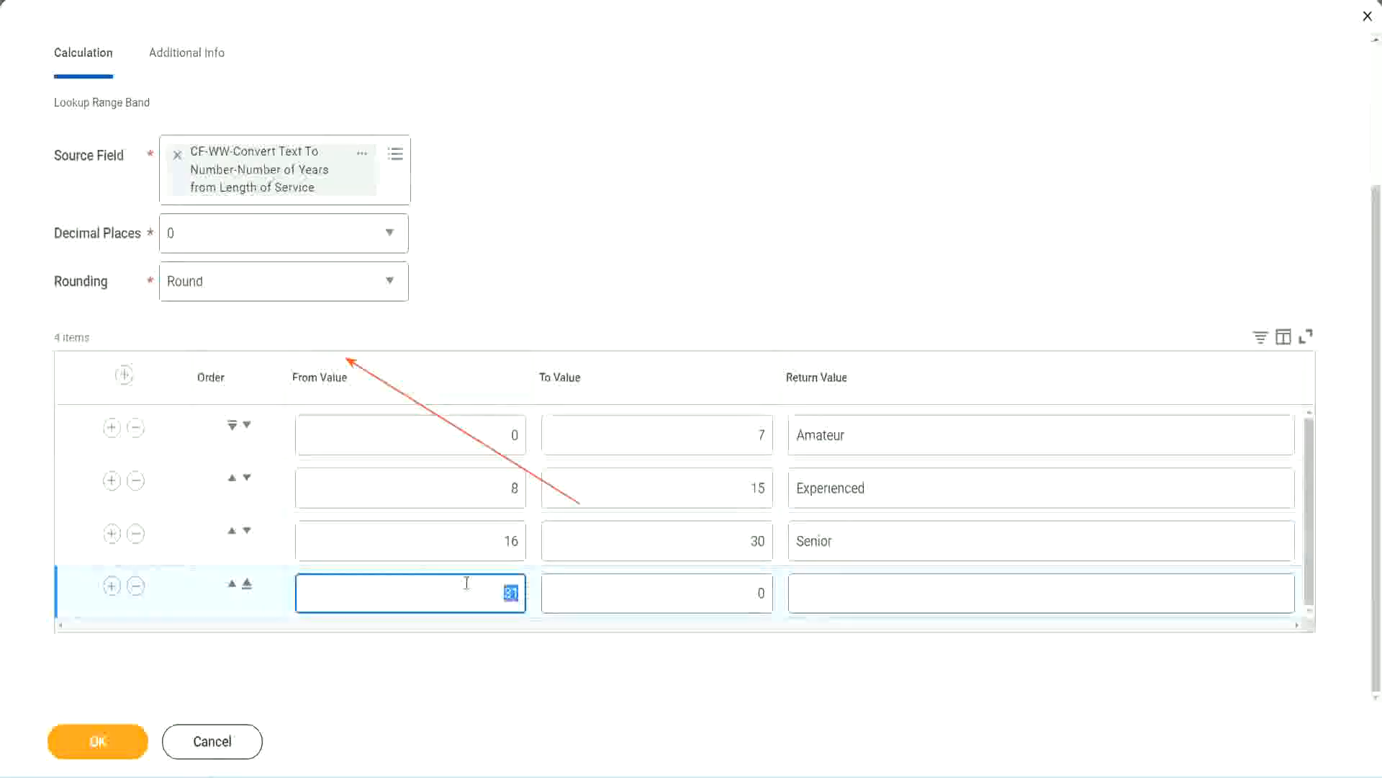
click(745, 593)
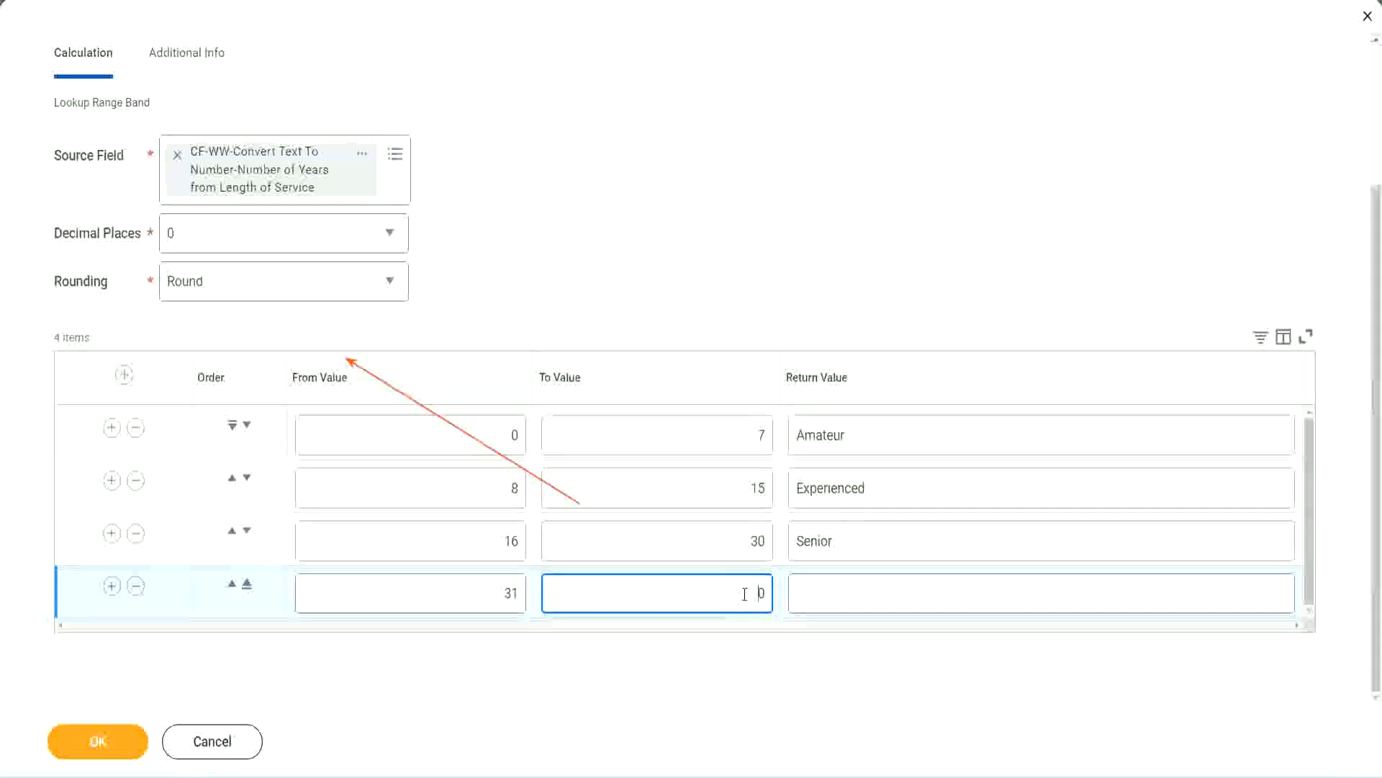
text(1000)
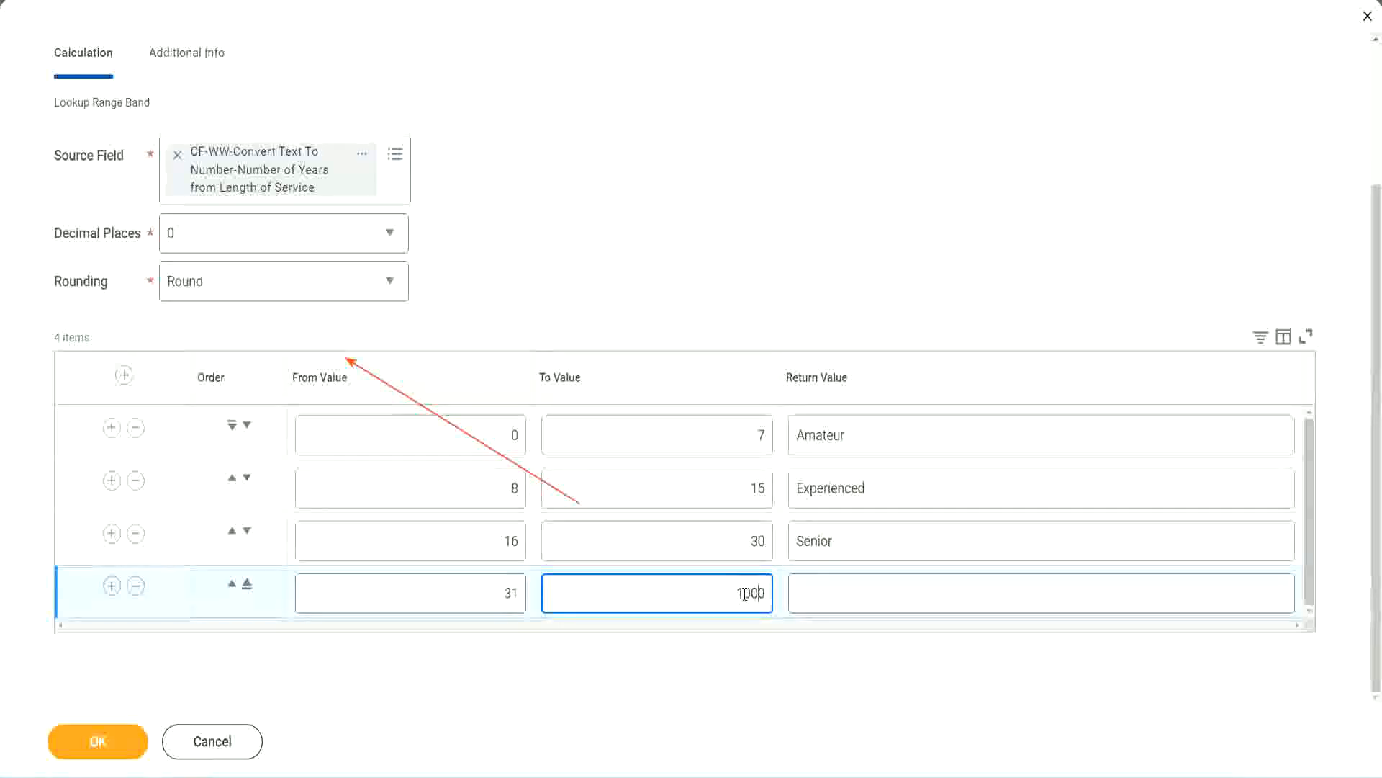
drag(715, 588, 804, 587)
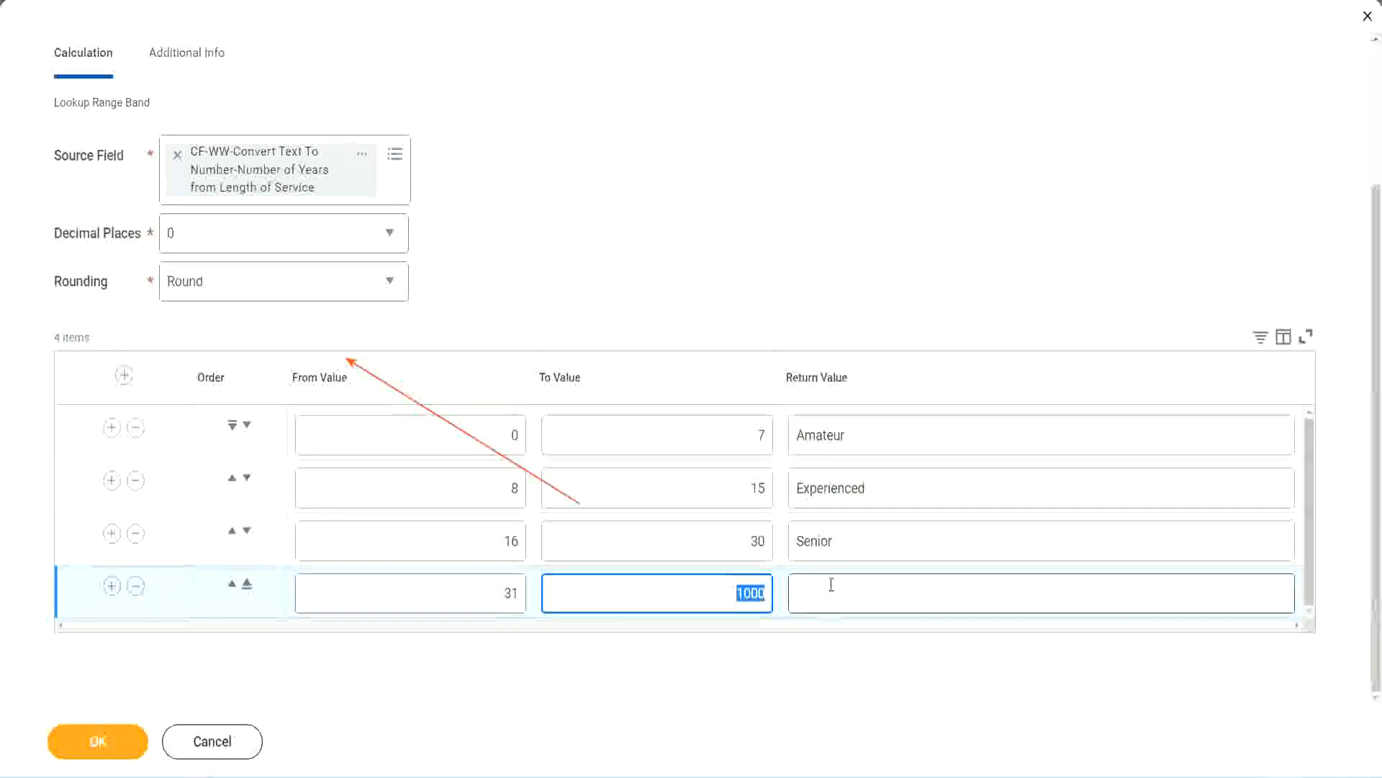
click(724, 589)
drag(725, 588, 775, 589)
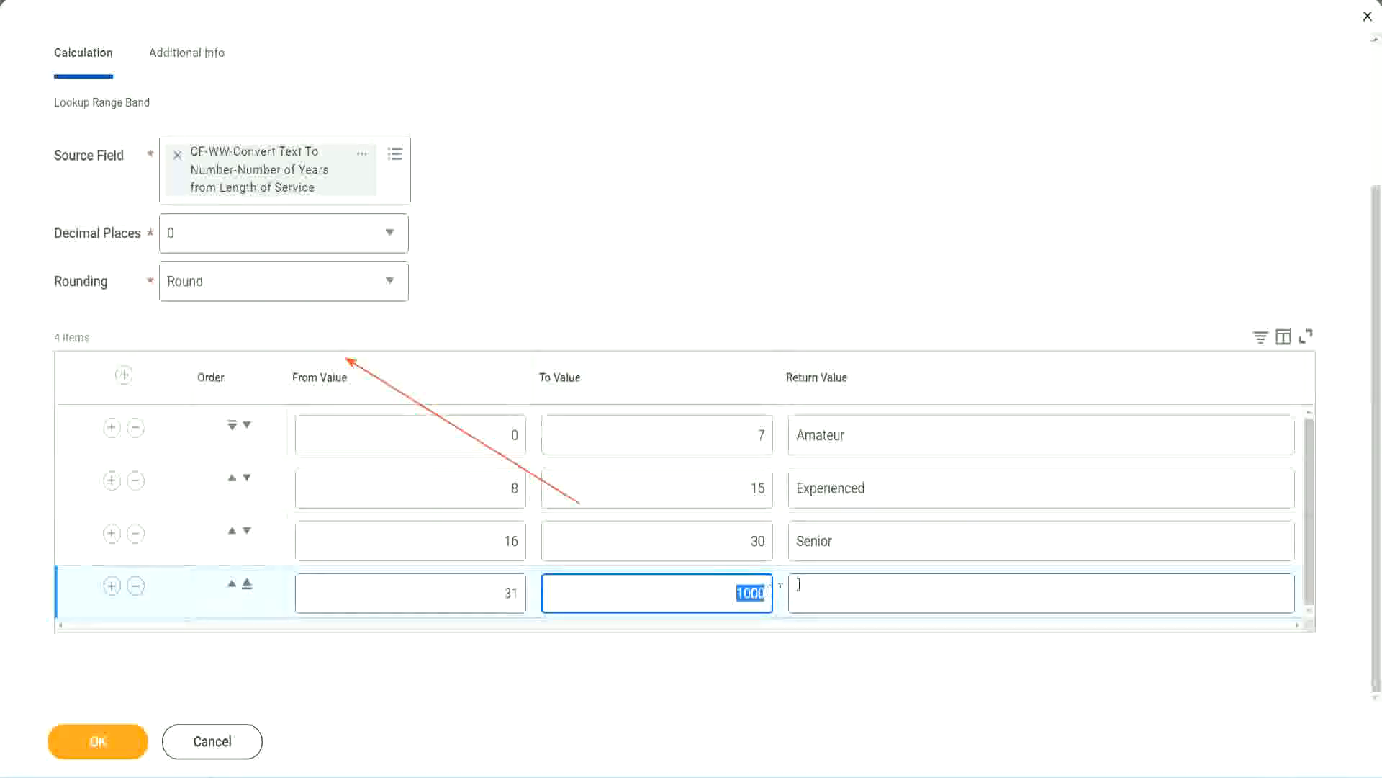
click(862, 594)
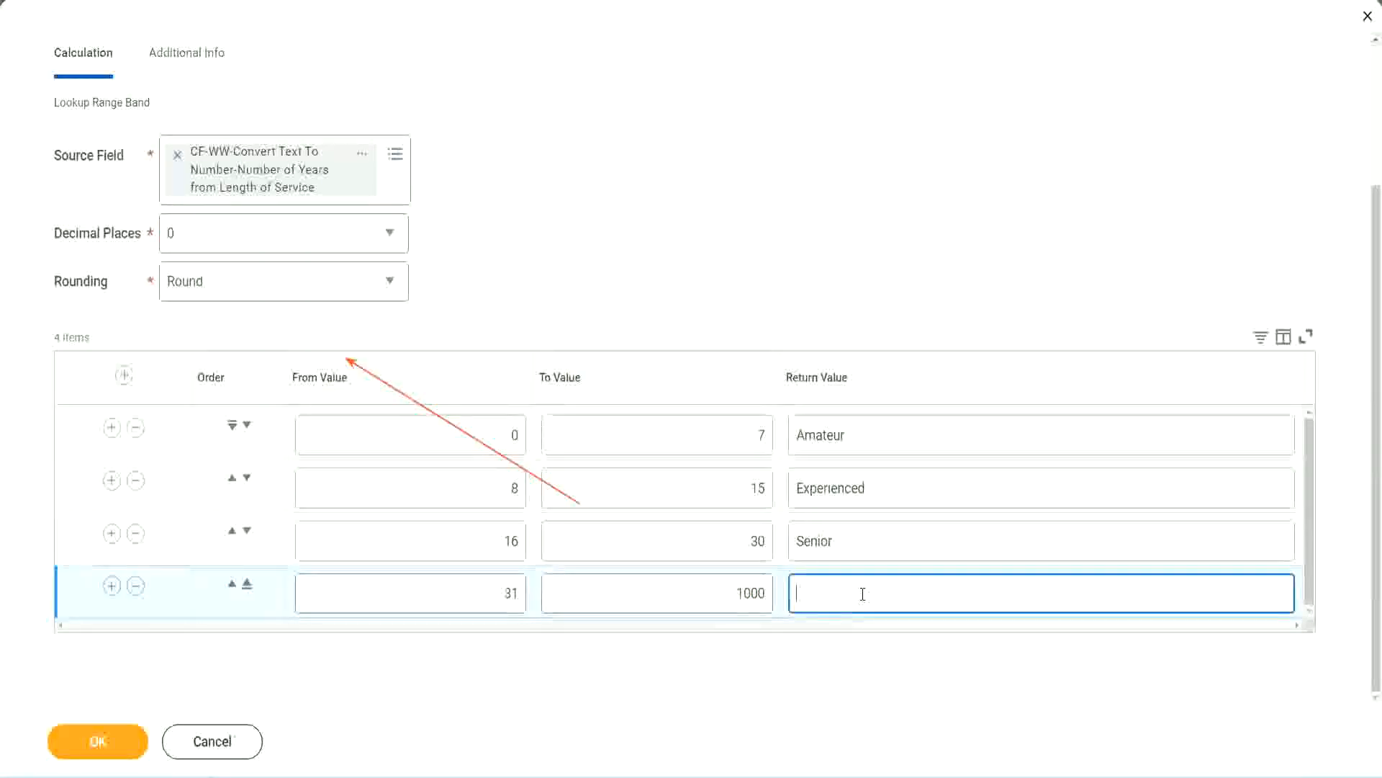
text(Legend)
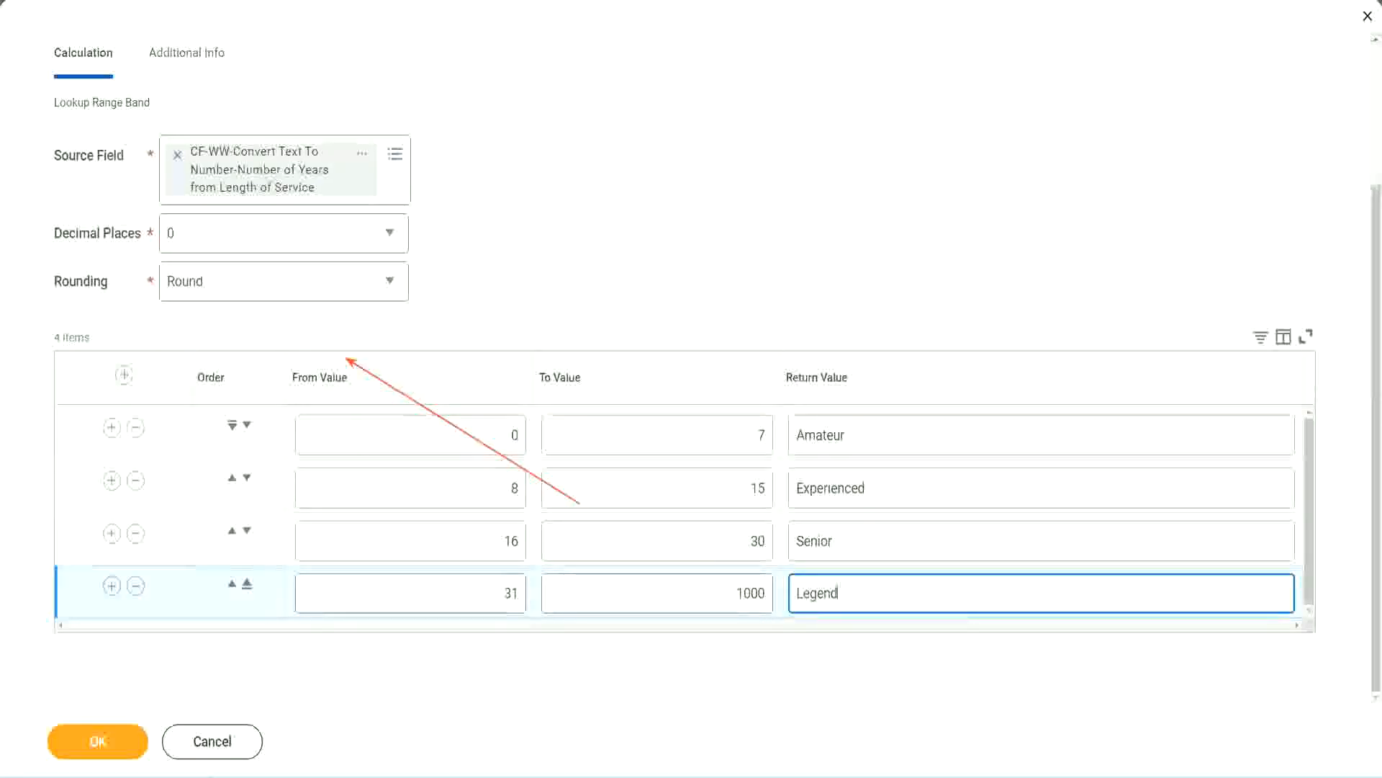
Review the from, to and return values of the range band rows.
click(642, 239)
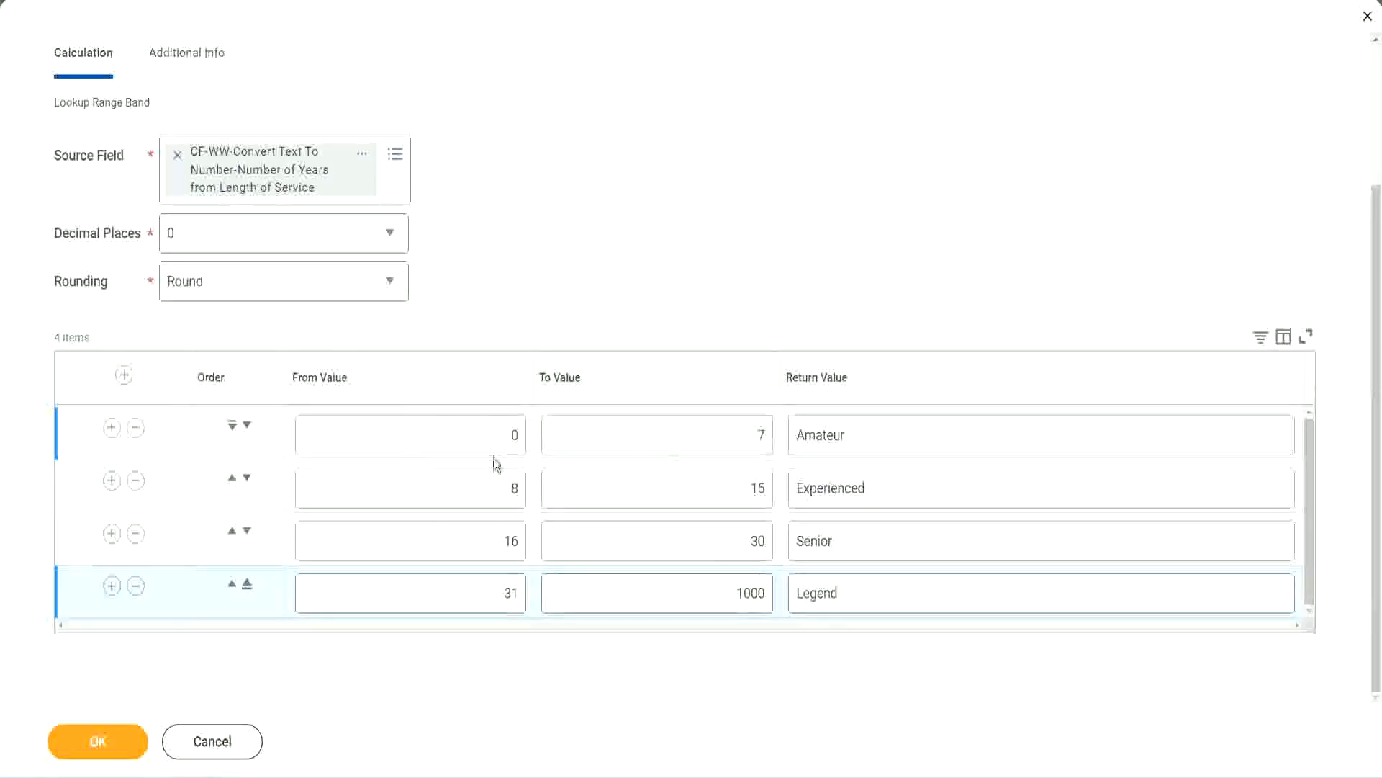
click(898, 426)
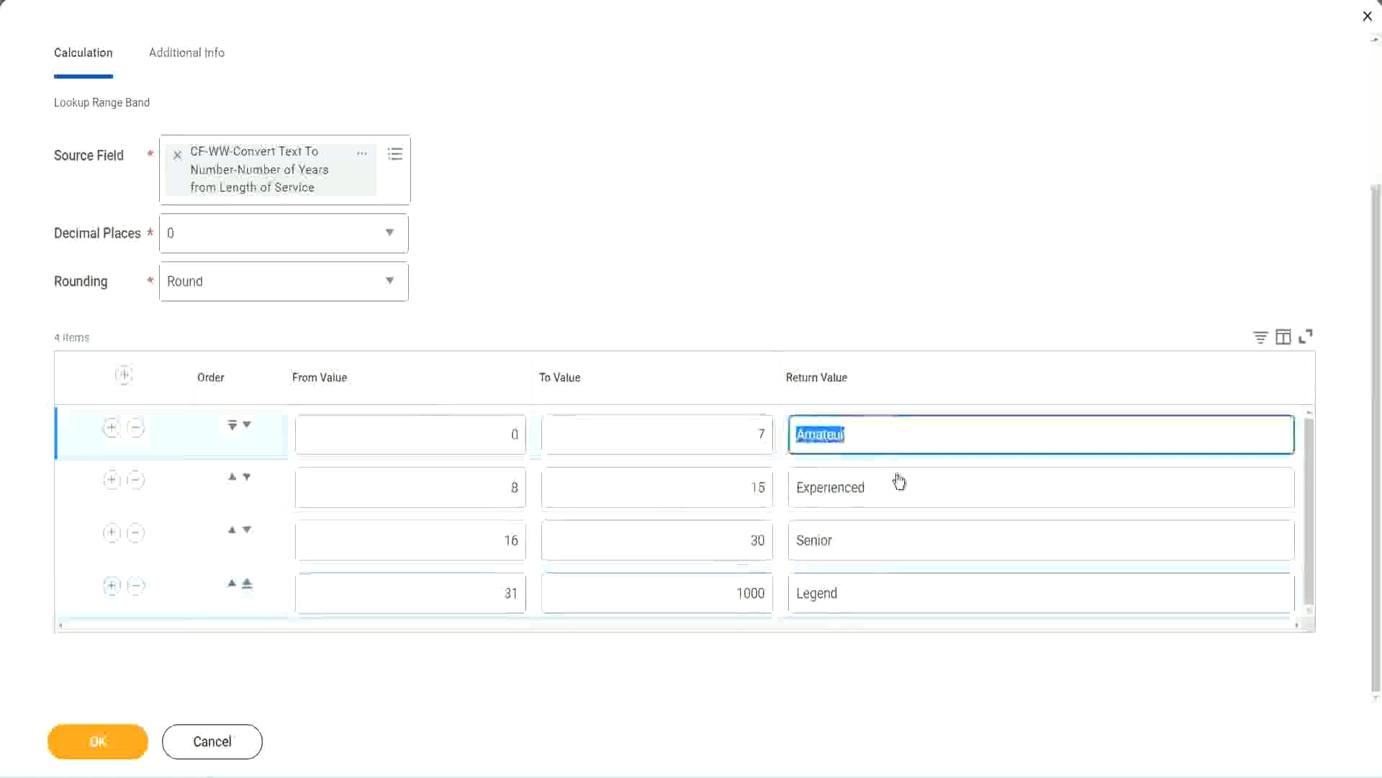
click(895, 491)
click(874, 551)
click(872, 593)
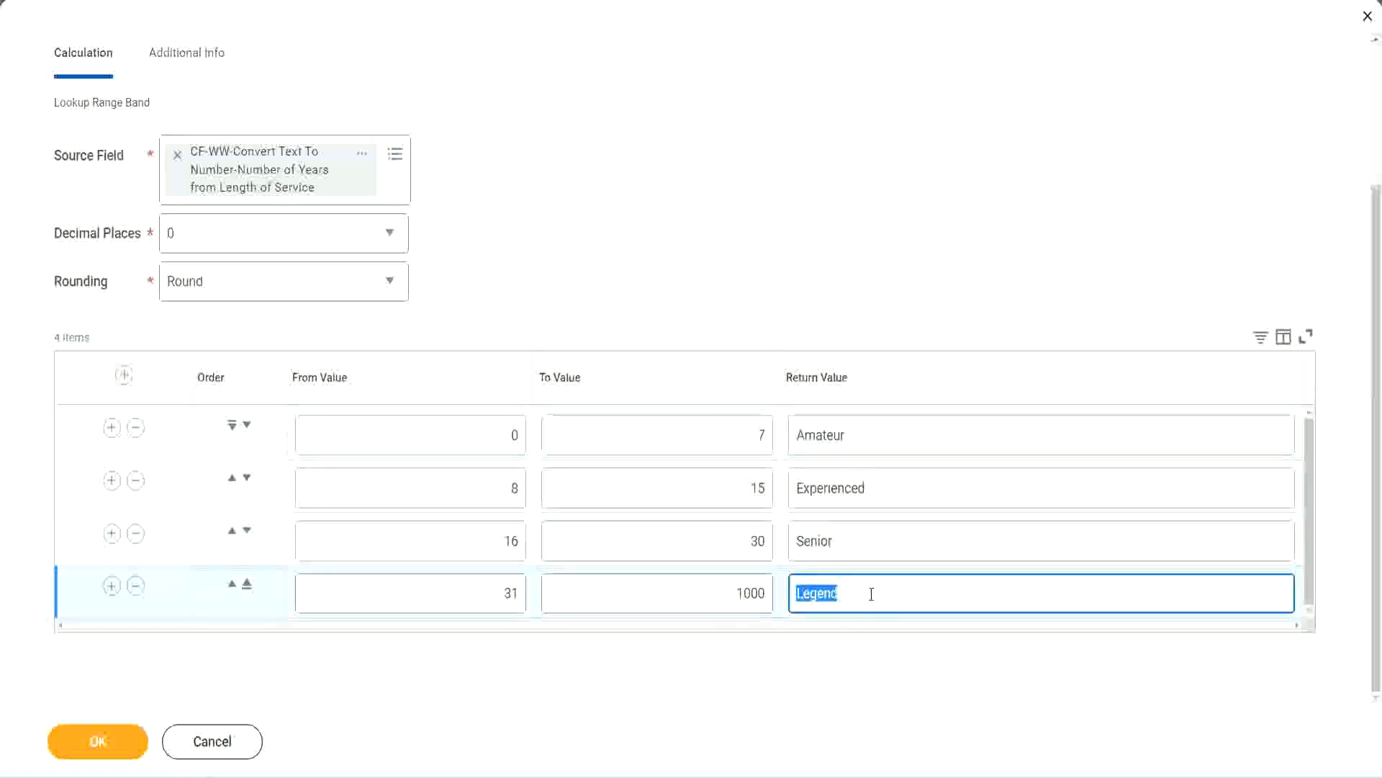
click(440, 437)
click(708, 424)
click(905, 441)
click(892, 494)
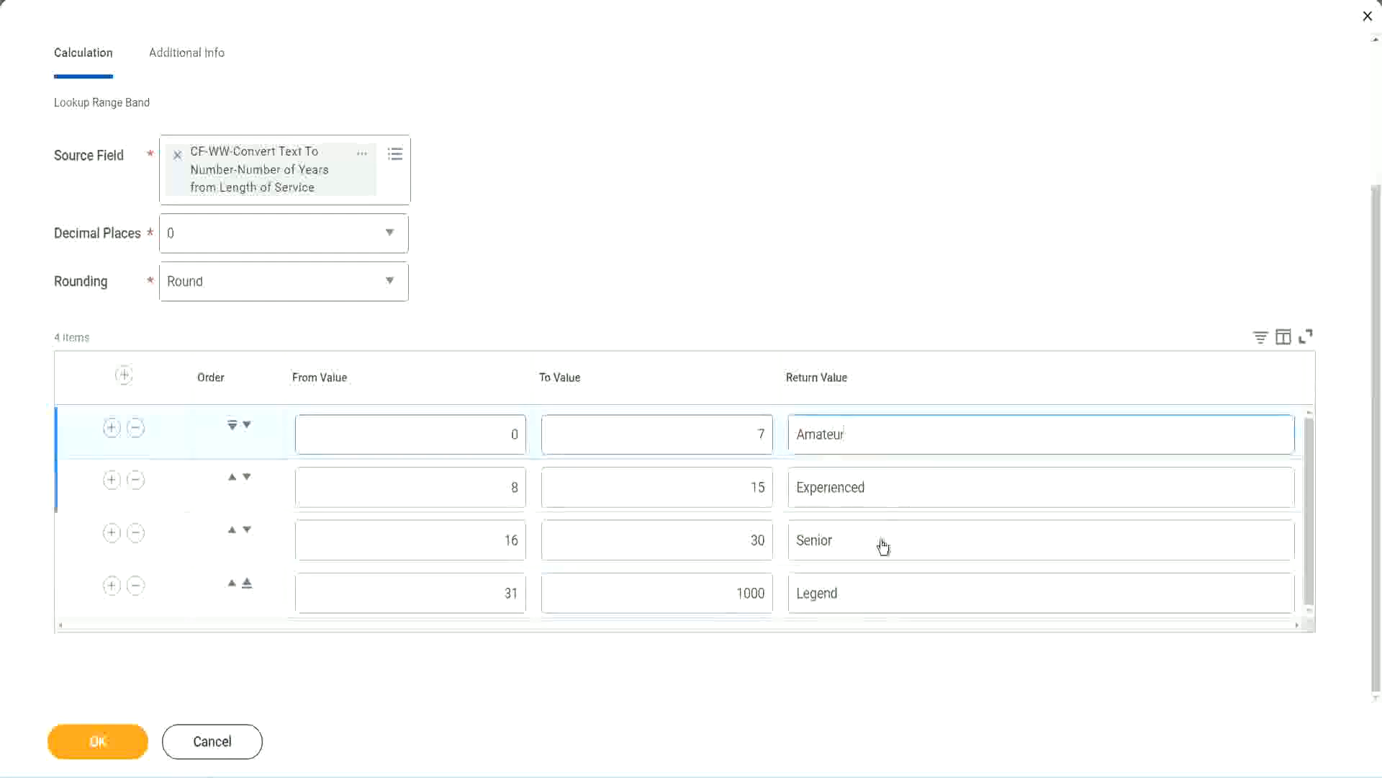
click(882, 546)
click(872, 586)
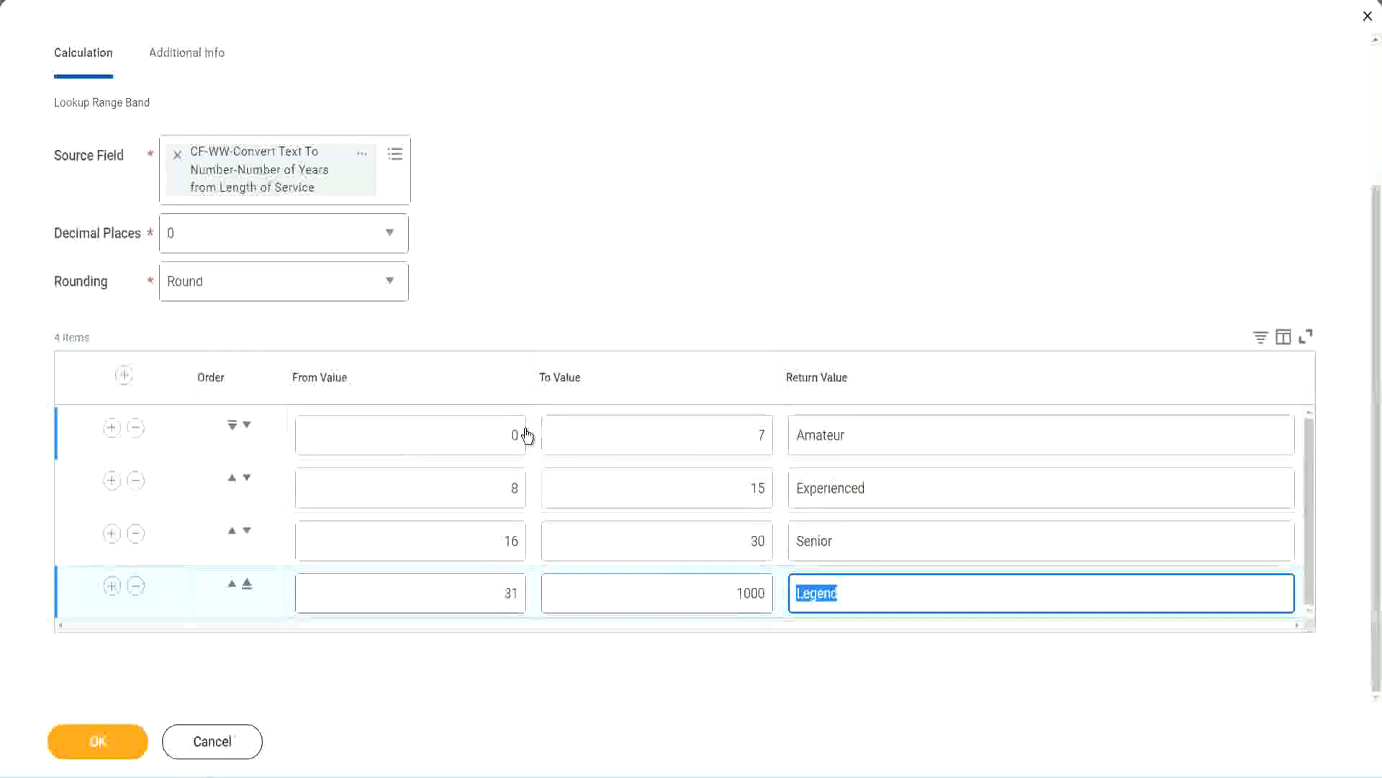
click(661, 340)
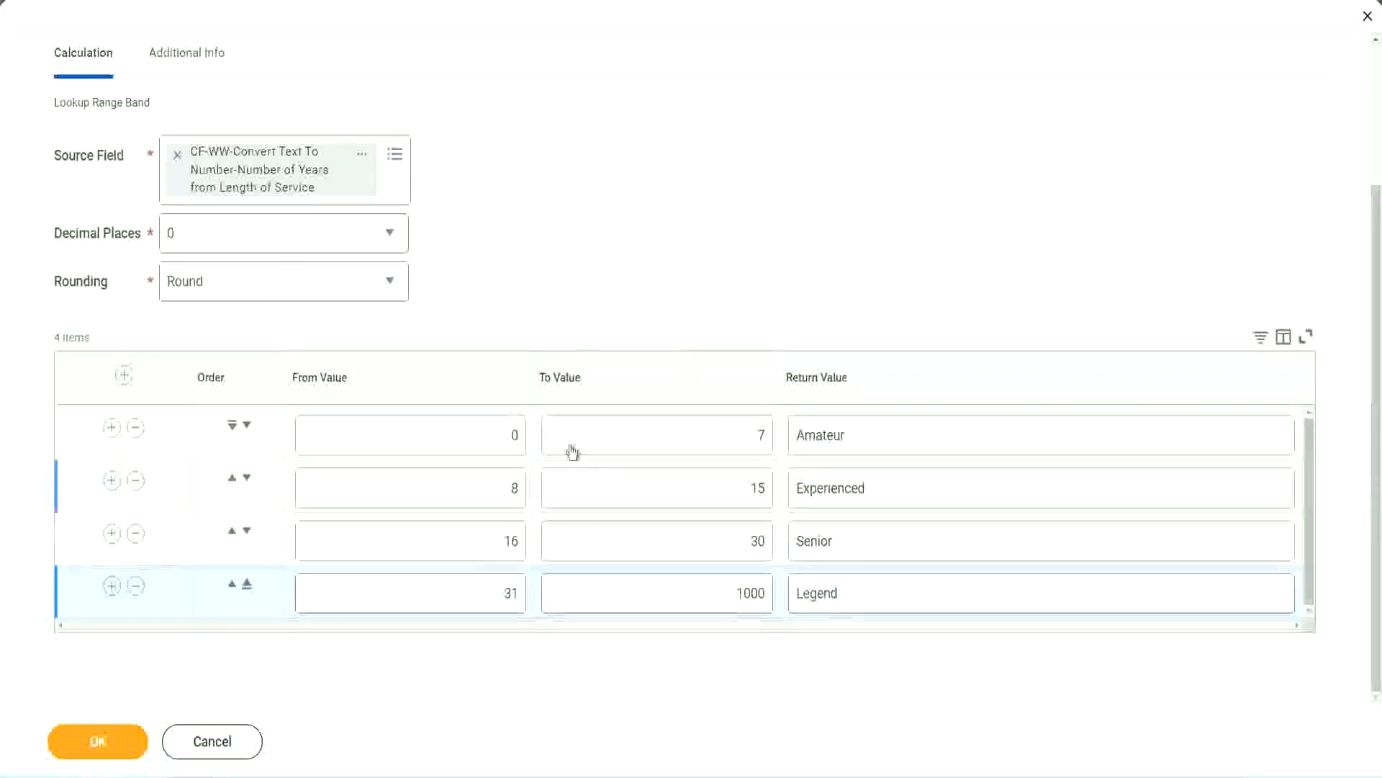
Save the Lookup Range Band calculated field and copy its name from the save confirmation.
click(96, 739)
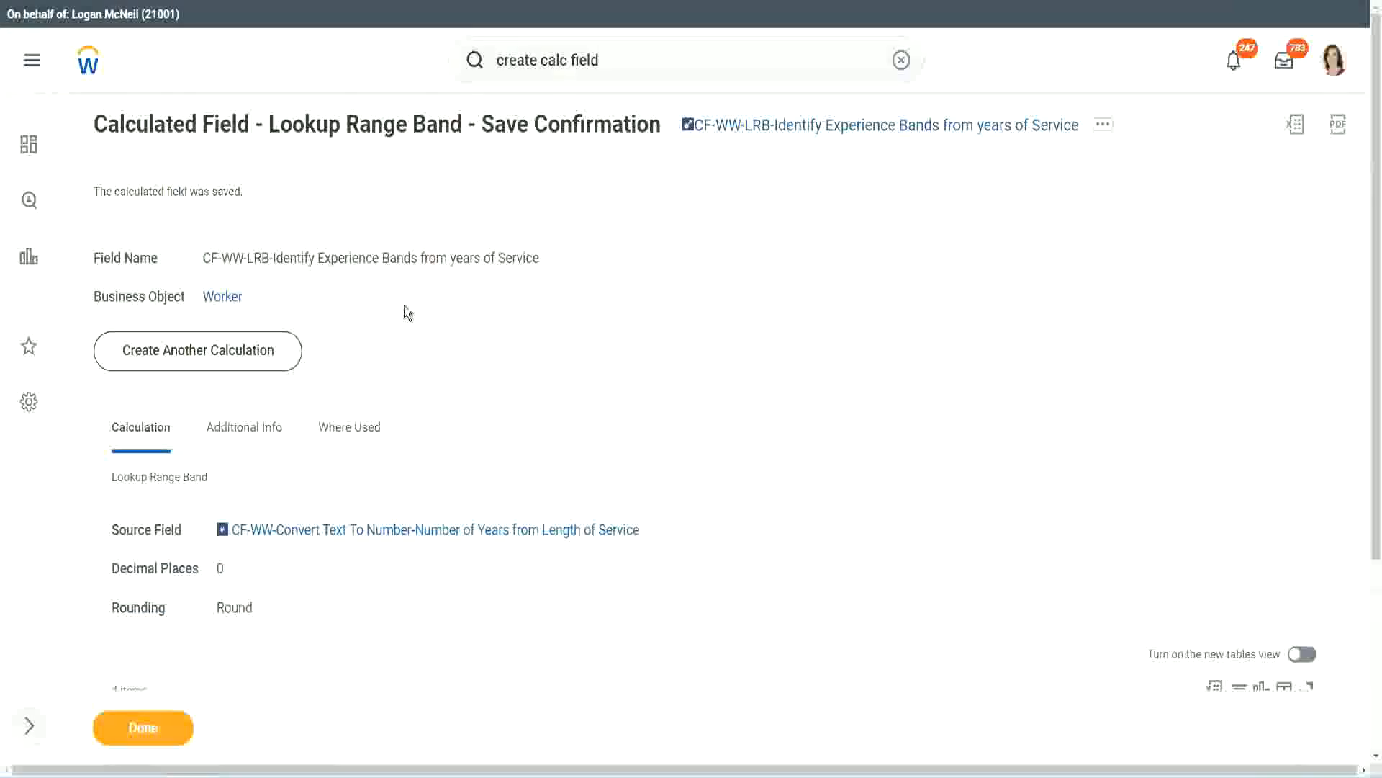
right_click(802, 133)
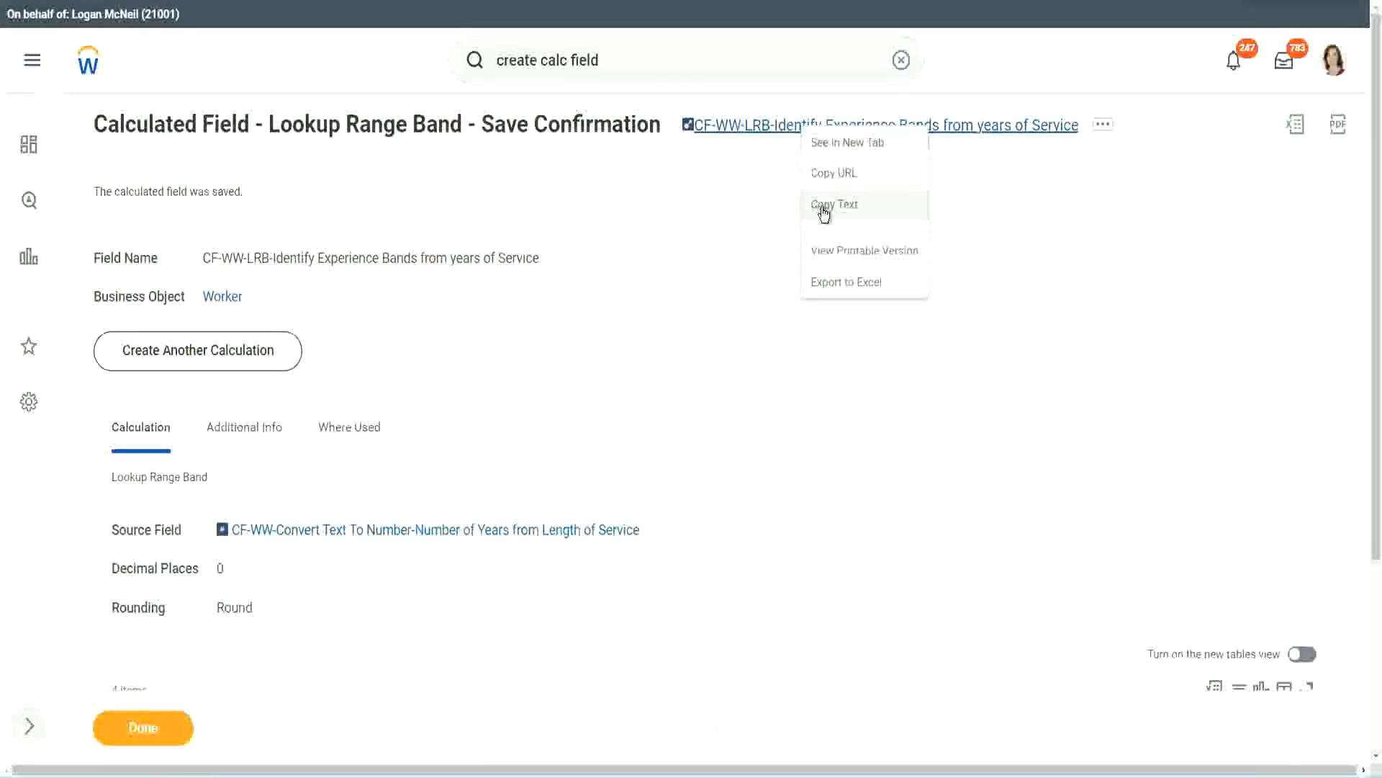
click(823, 211)
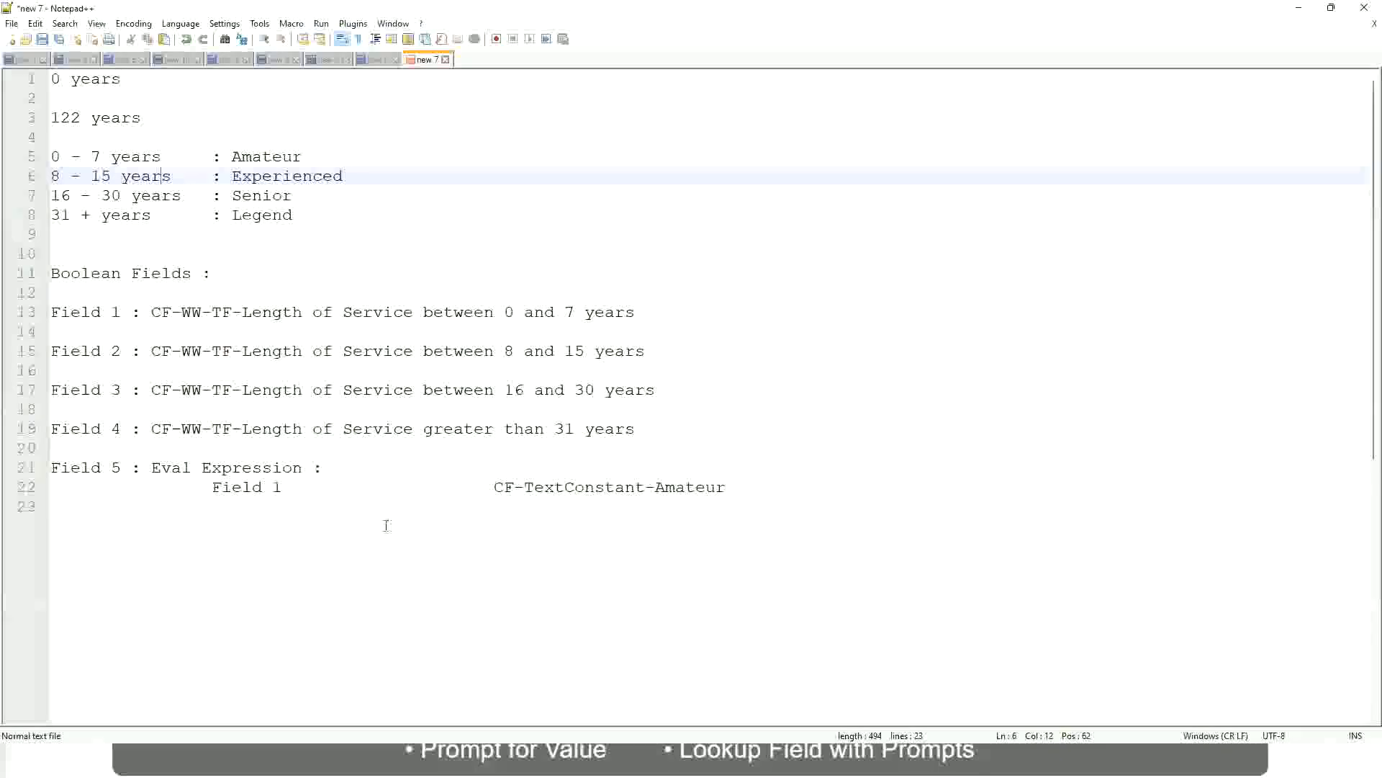
Write the sample amount 10,000 USD on a new line below the Eval Expression notes.
click(125, 544)
key(Return)
key(Return)
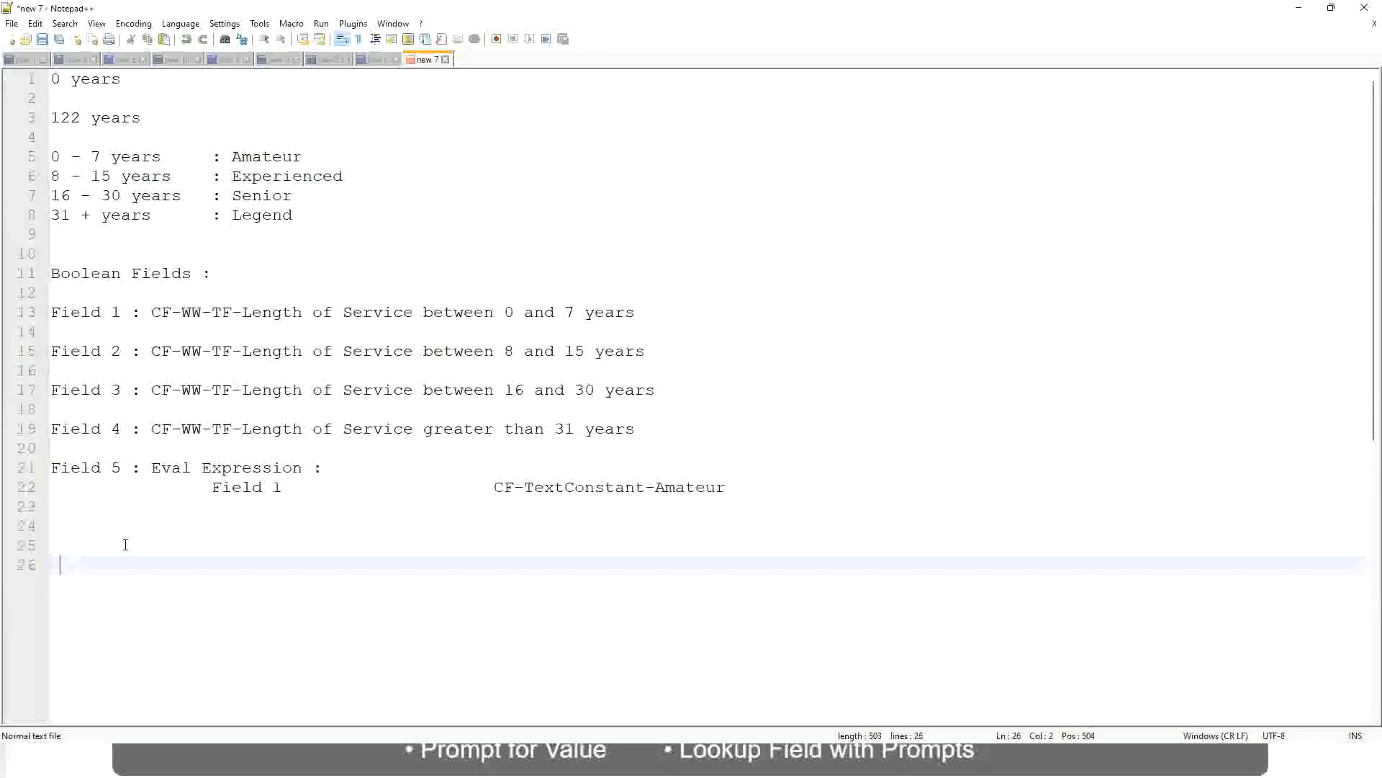
key(Home)
text(10,000 USD)
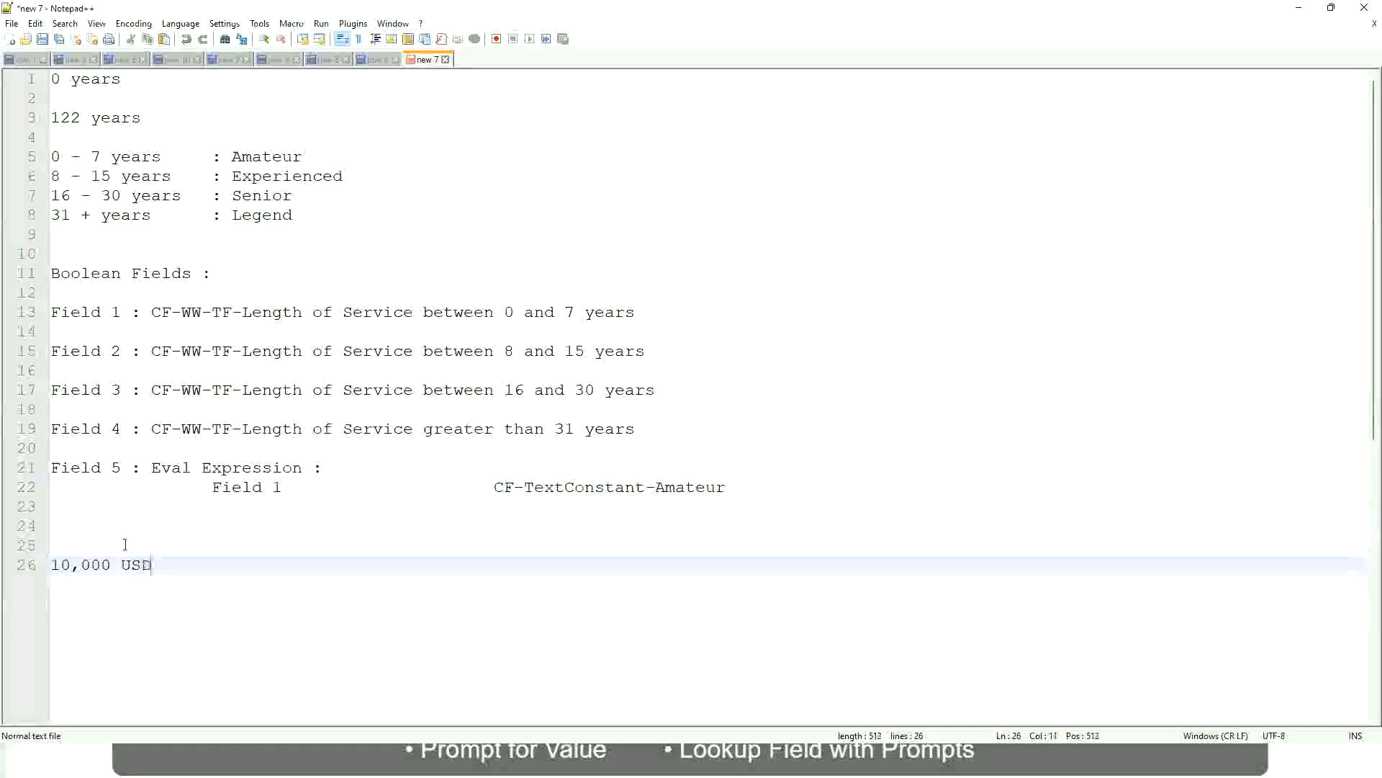
Add the amount 1,000,000 on the same line, spaced well apart from 10,000 USD.
key(Tab)
key(Tab)
key(Tab)
key(Tab)
key(Tab)
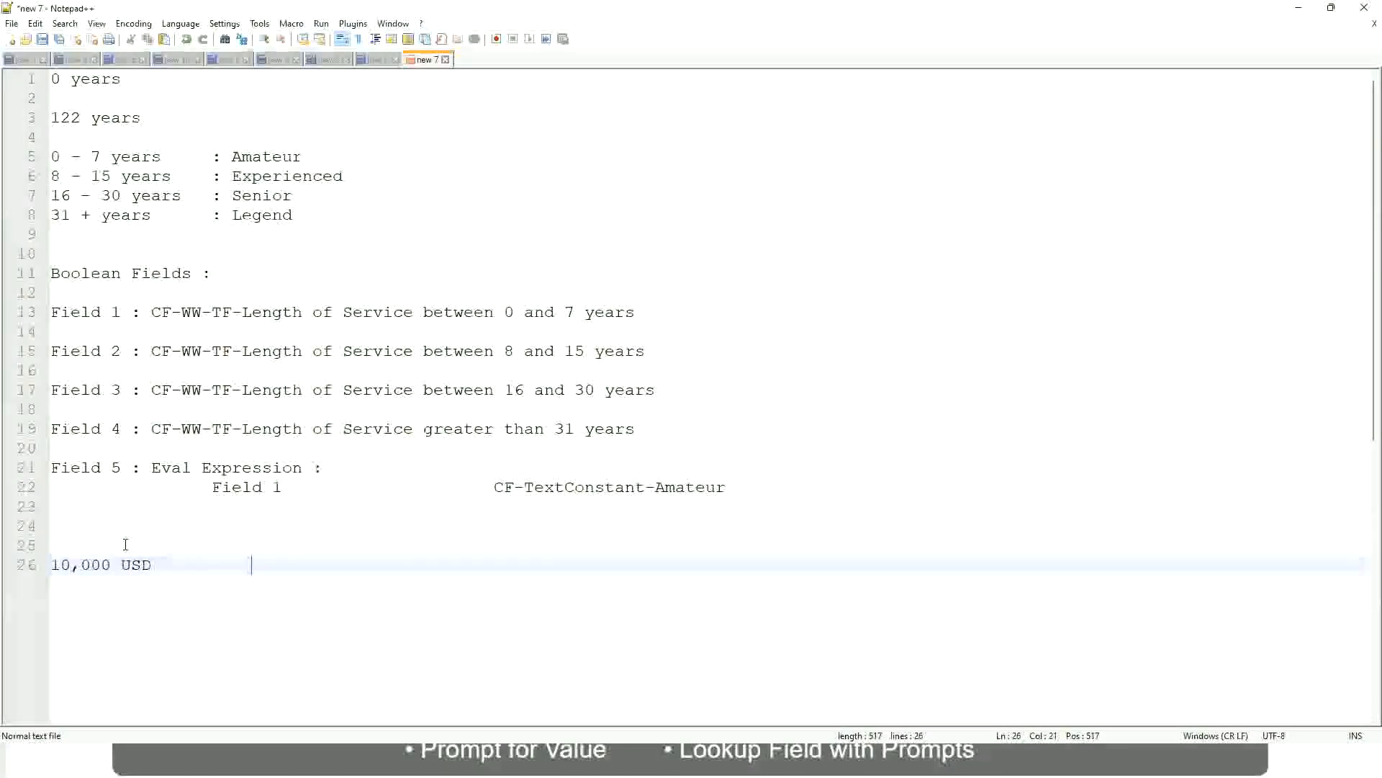
key(Tab)
key(Tab)
text(1,000,000)
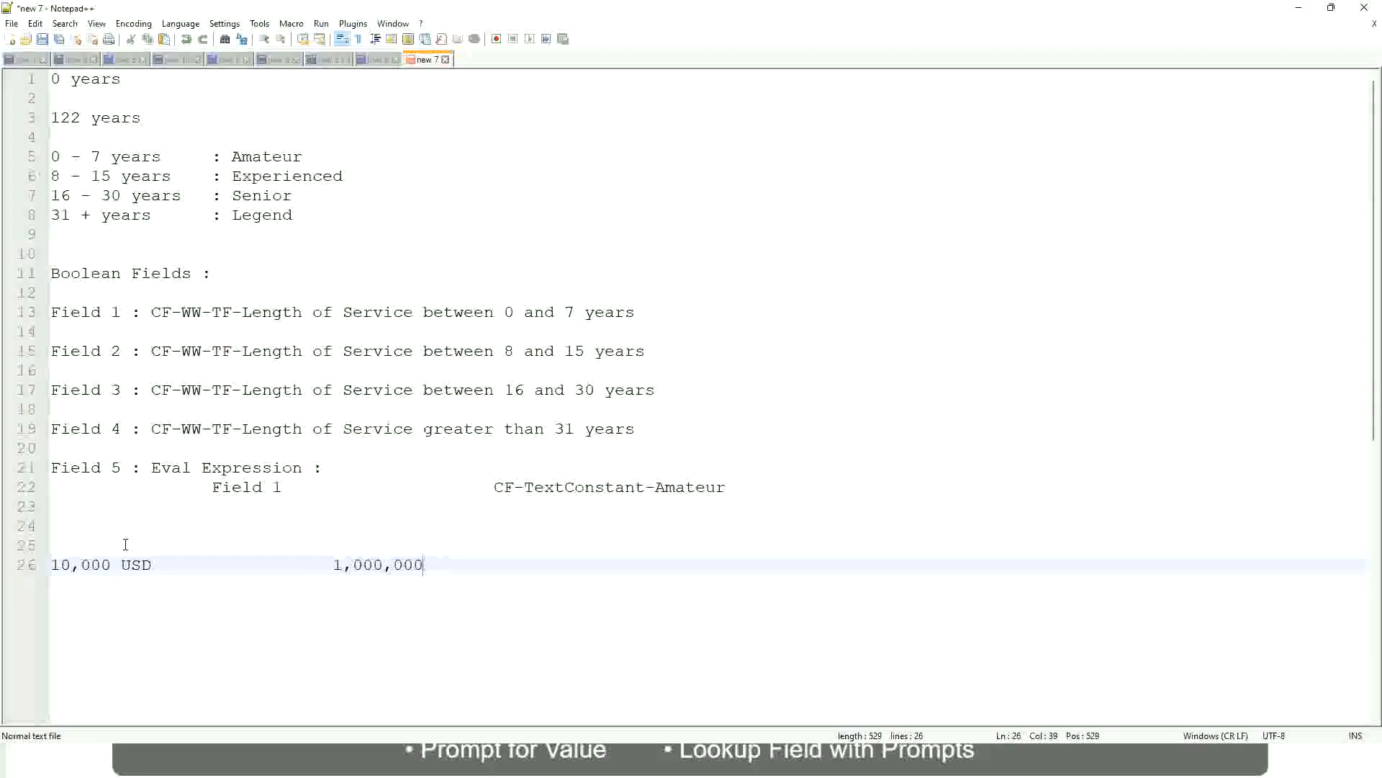
key(Left)
key(Left)
key(Left)
key(Left)
key(Left)
key(Left)
key(Left)
key(Left)
key(Left)
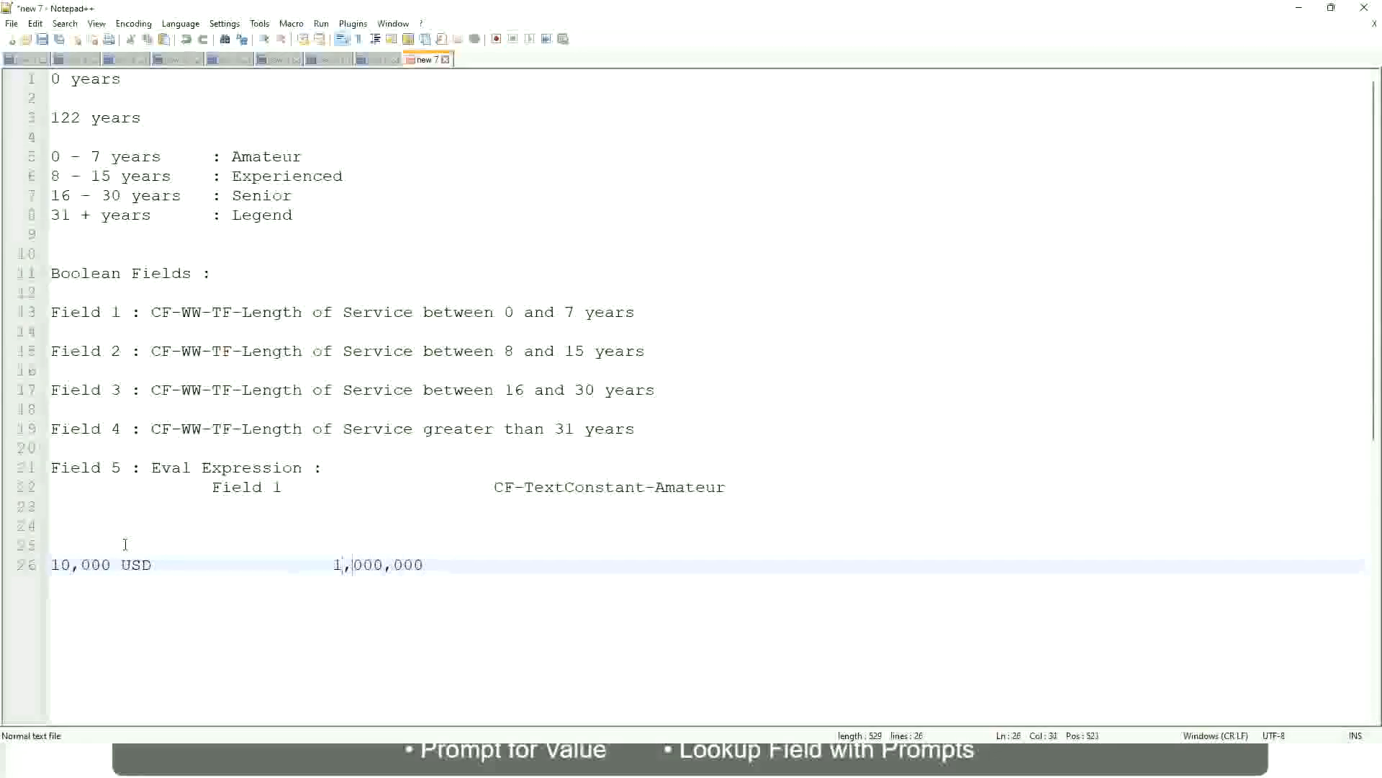
key(Right)
key(Right)
key(Right)
key(Right)
key(Right)
key(End)
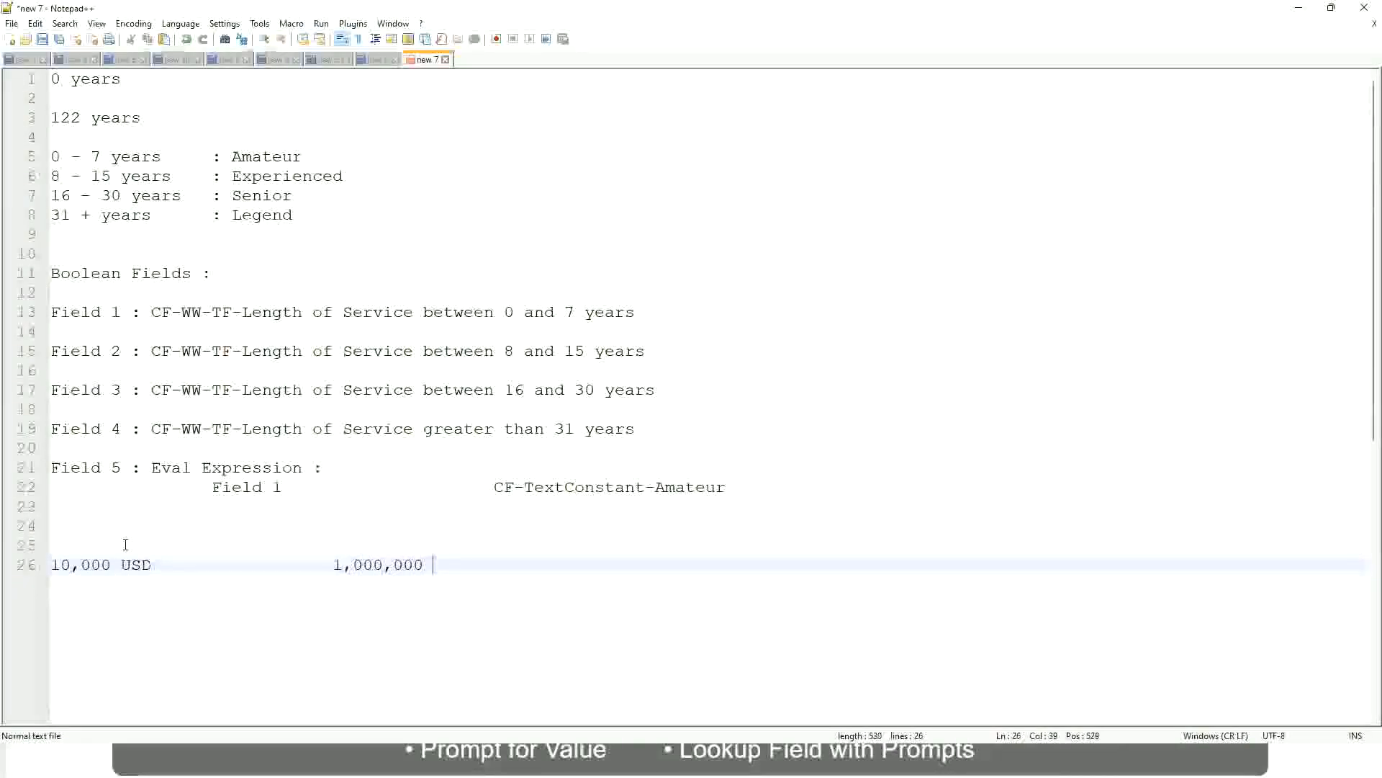
Add the currency USD after 1,000,000 and start a new line below, leaving one blank line.
text(usd)
key(Return)
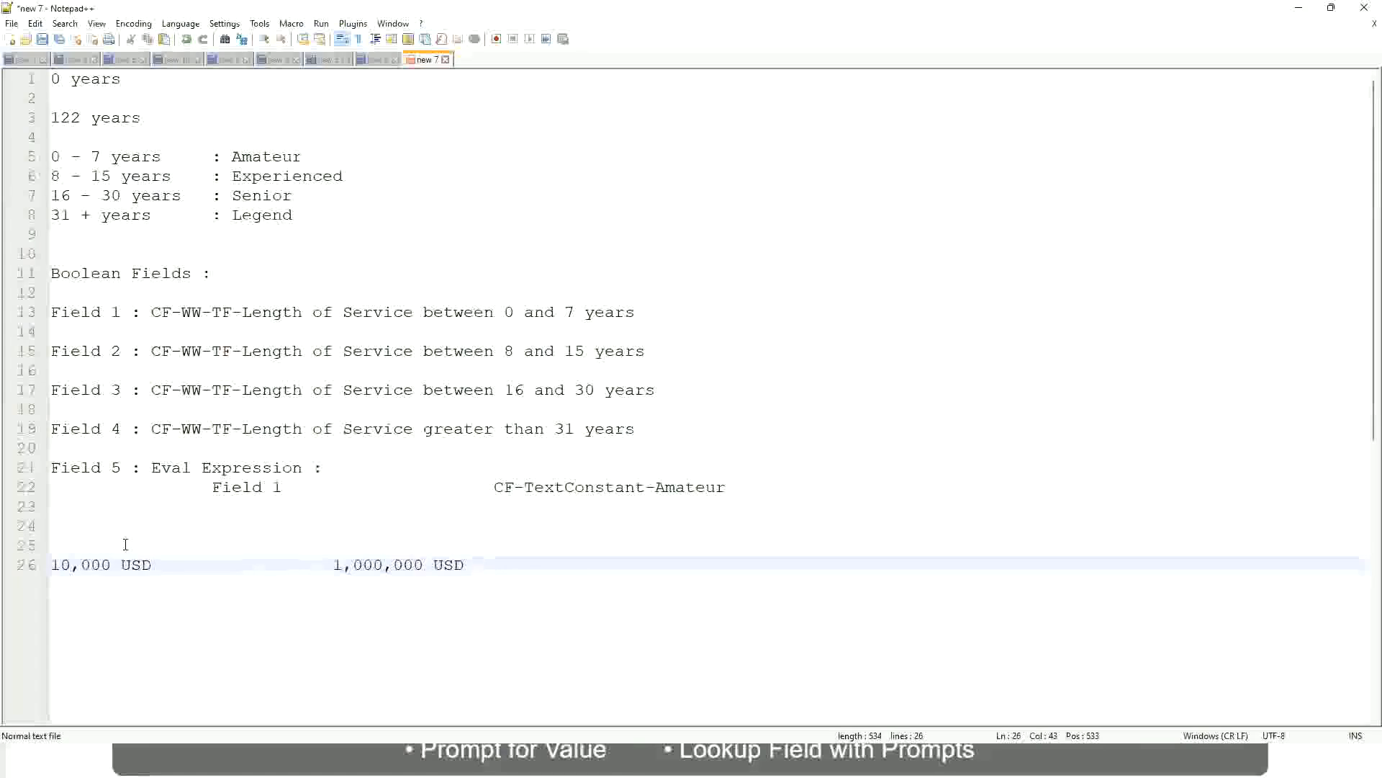
key(Return)
key(Return)
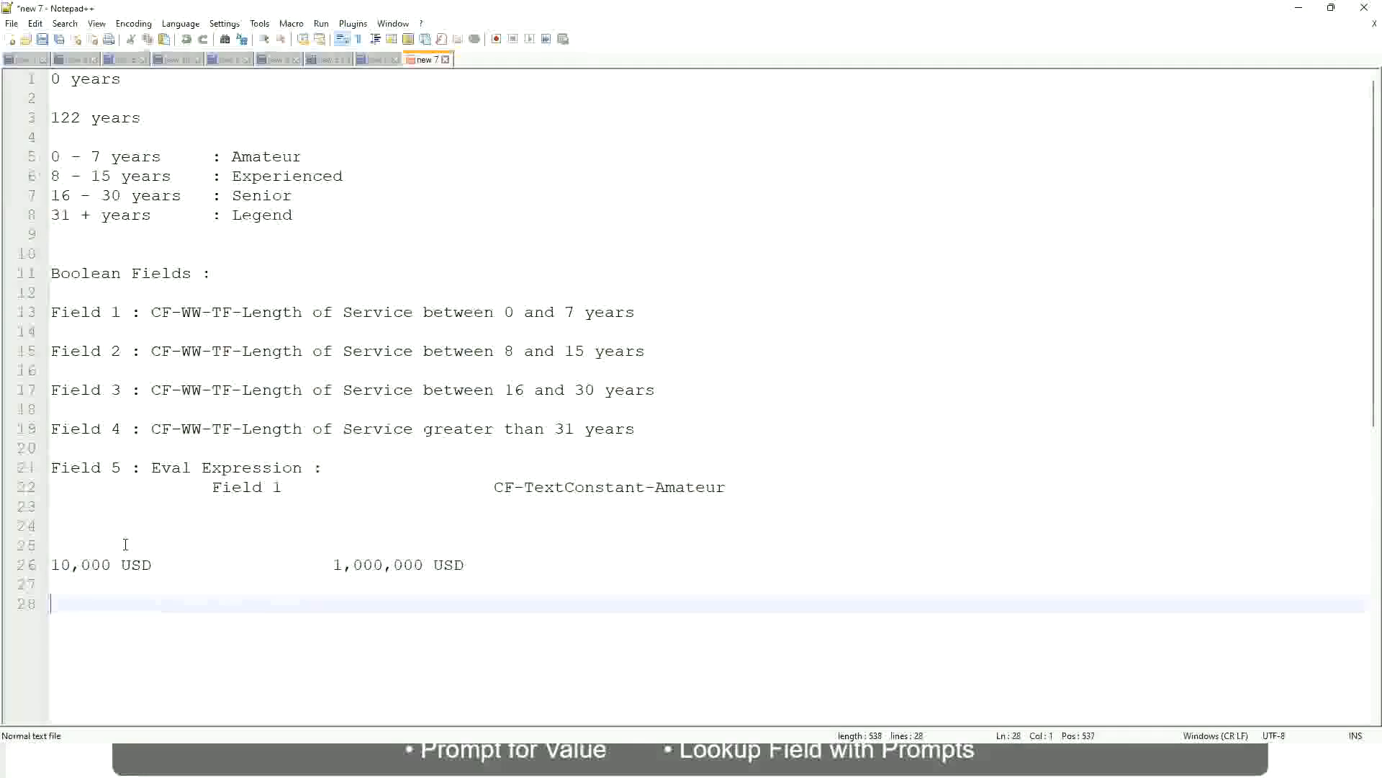
Write the first amount band as 10 - 50,000, followed by the spaced-out label ": Low".
text(10 - 50,000)
key(Tab)
key(Tab)
key(Tab)
key(Tab)
text(: Low)
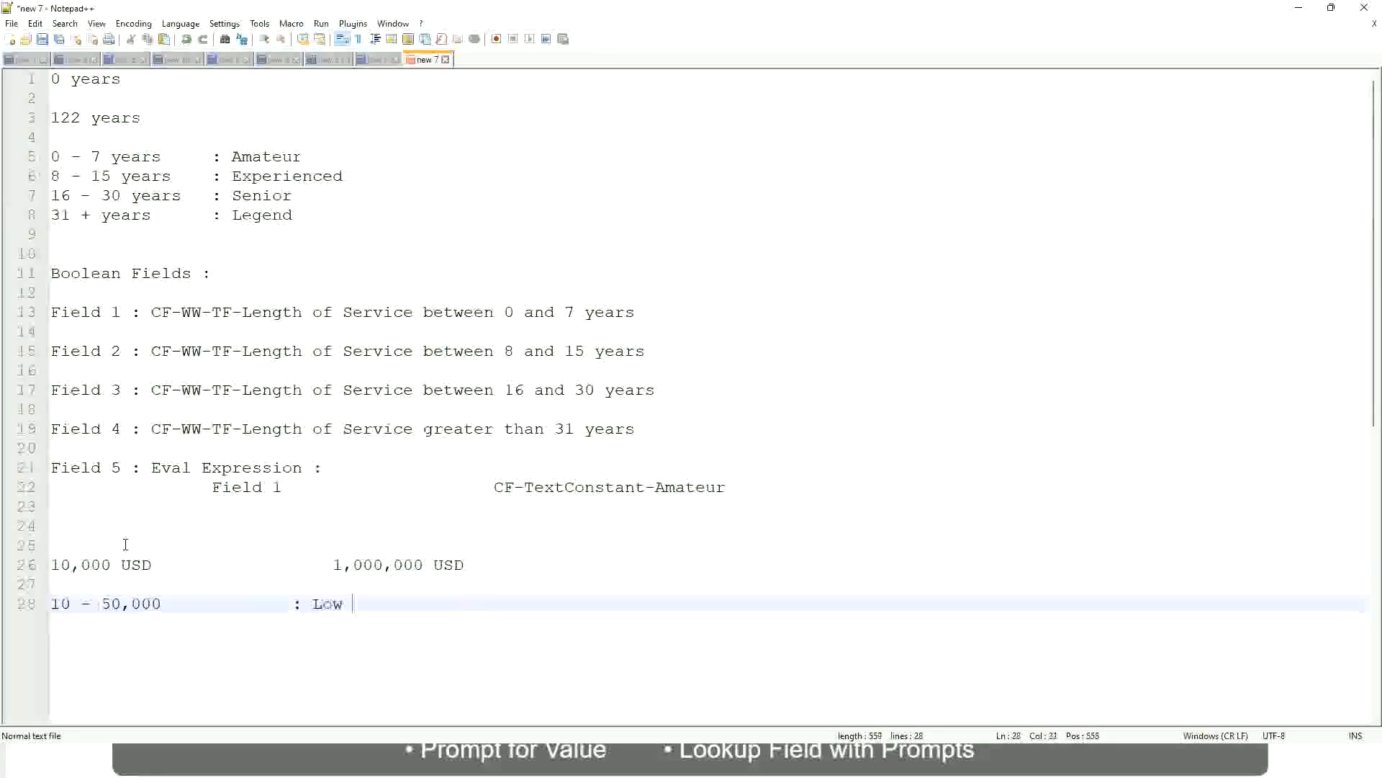
Add the band 50,001 - 150,000 directly below the Low band, with the aligned label ": Medium".
key(Return)
key(Return)
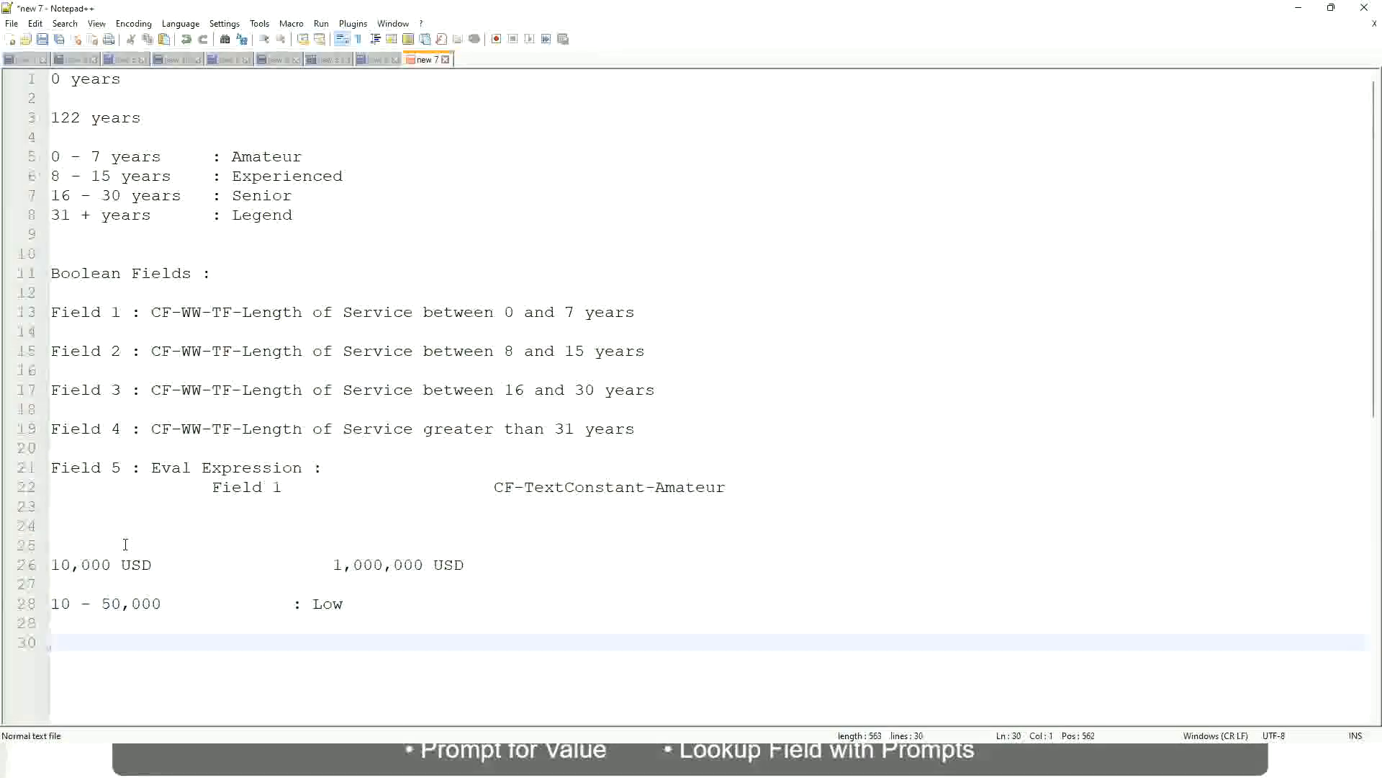
key(Up)
text(5)
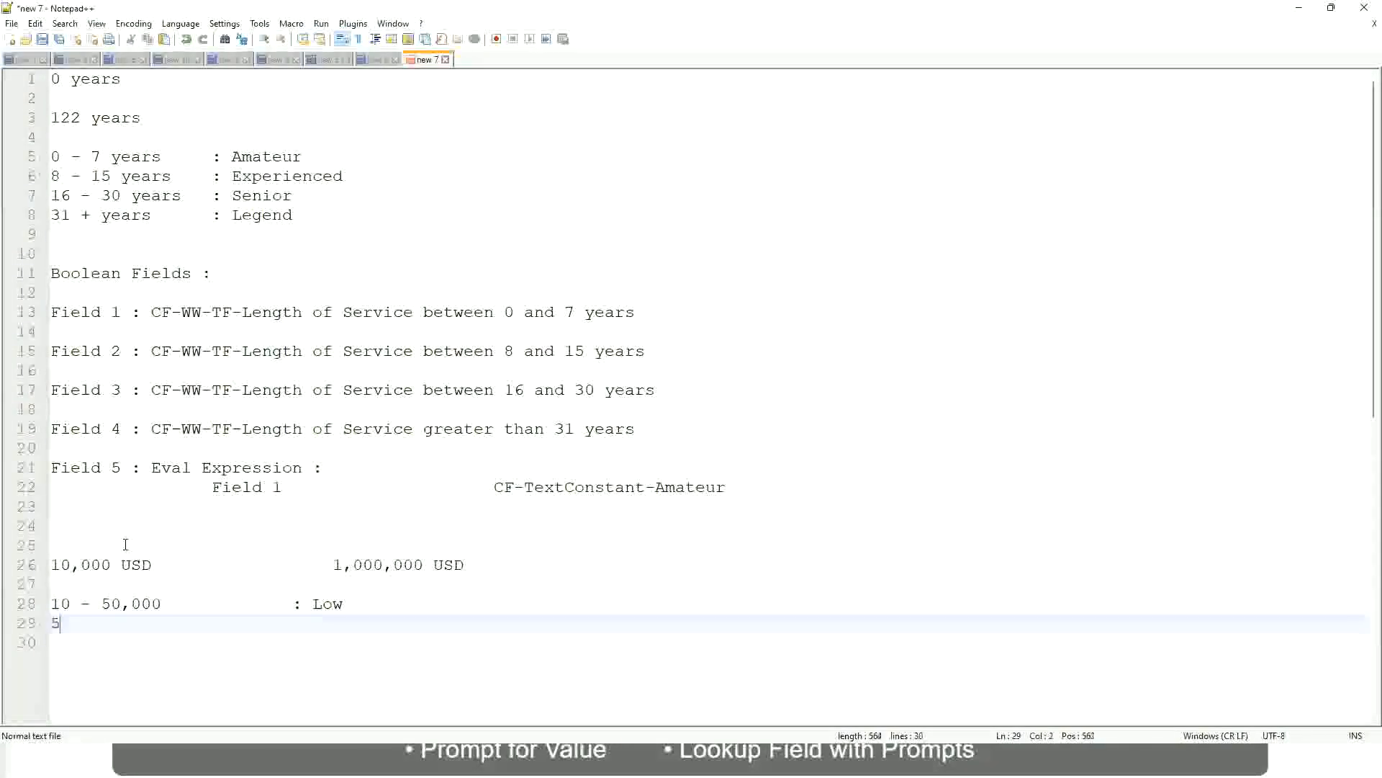
text(0,001 - 150)
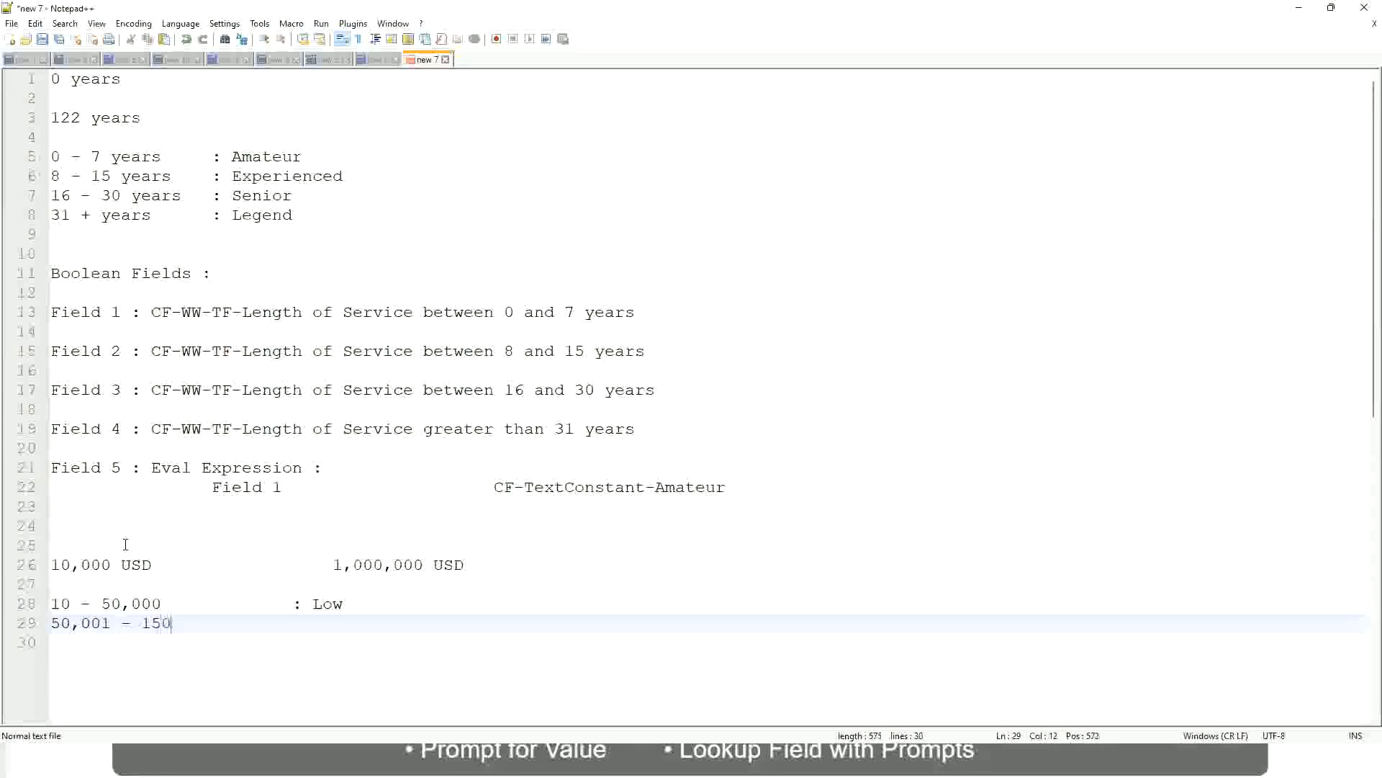
text(,000)
key(Tab)
key(Tab)
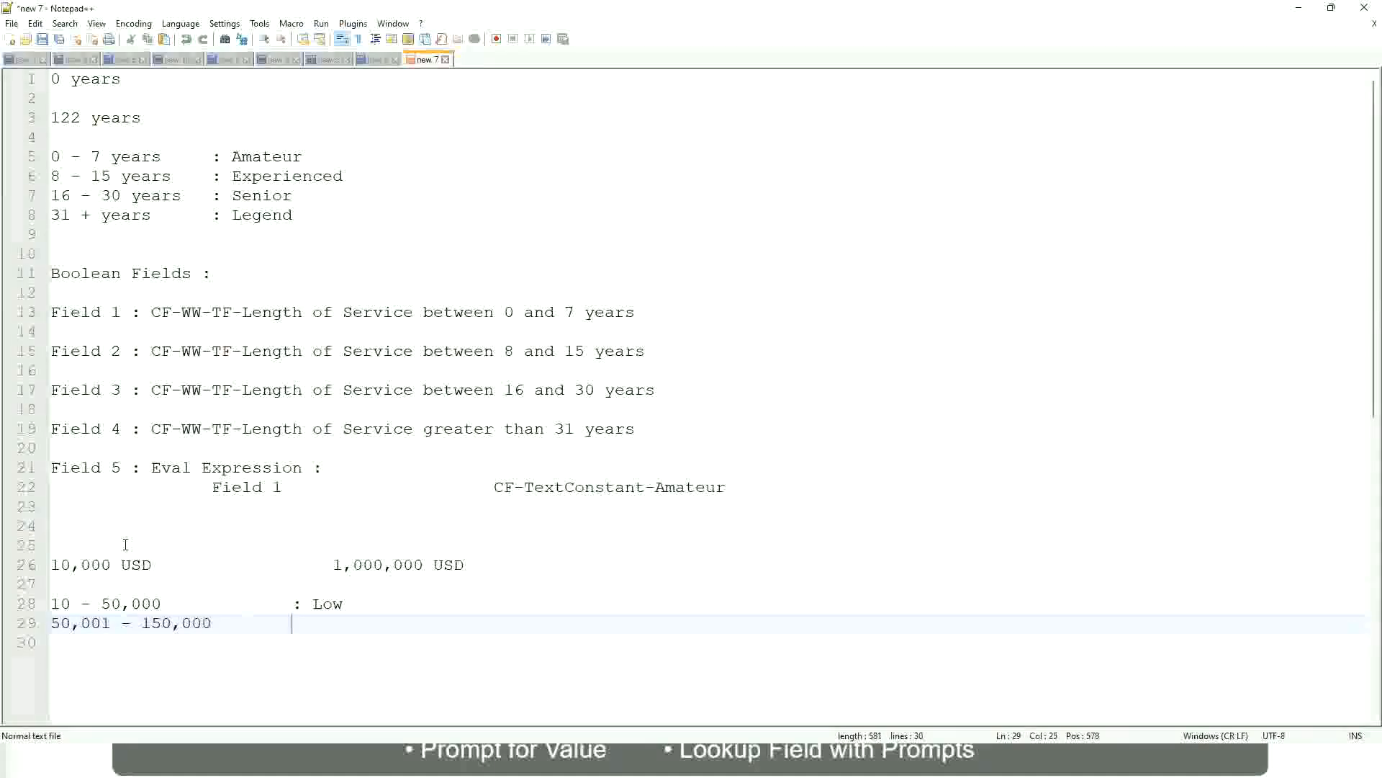
text(: Medium)
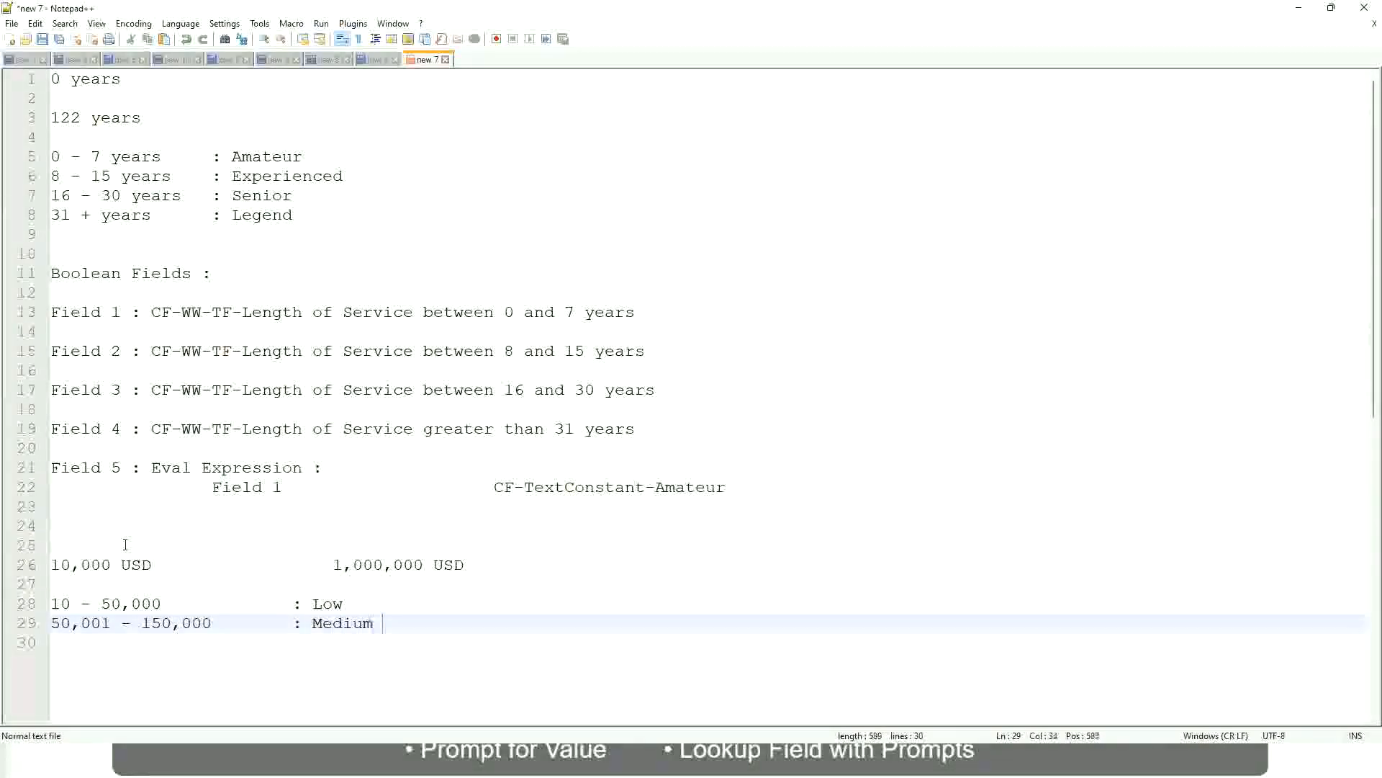
Add the band > 150,000 below the Medium band, with the aligned label ": High".
key(Return)
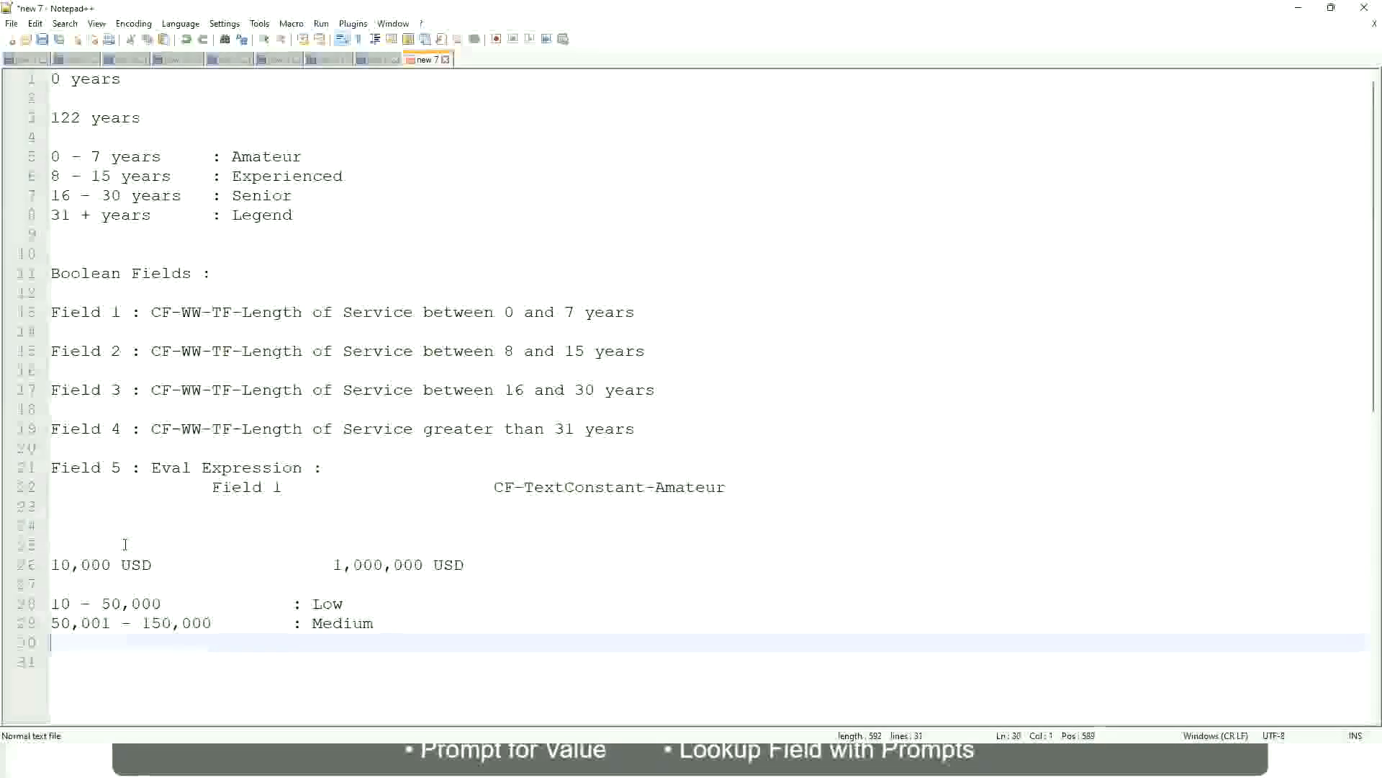
text(> 1)
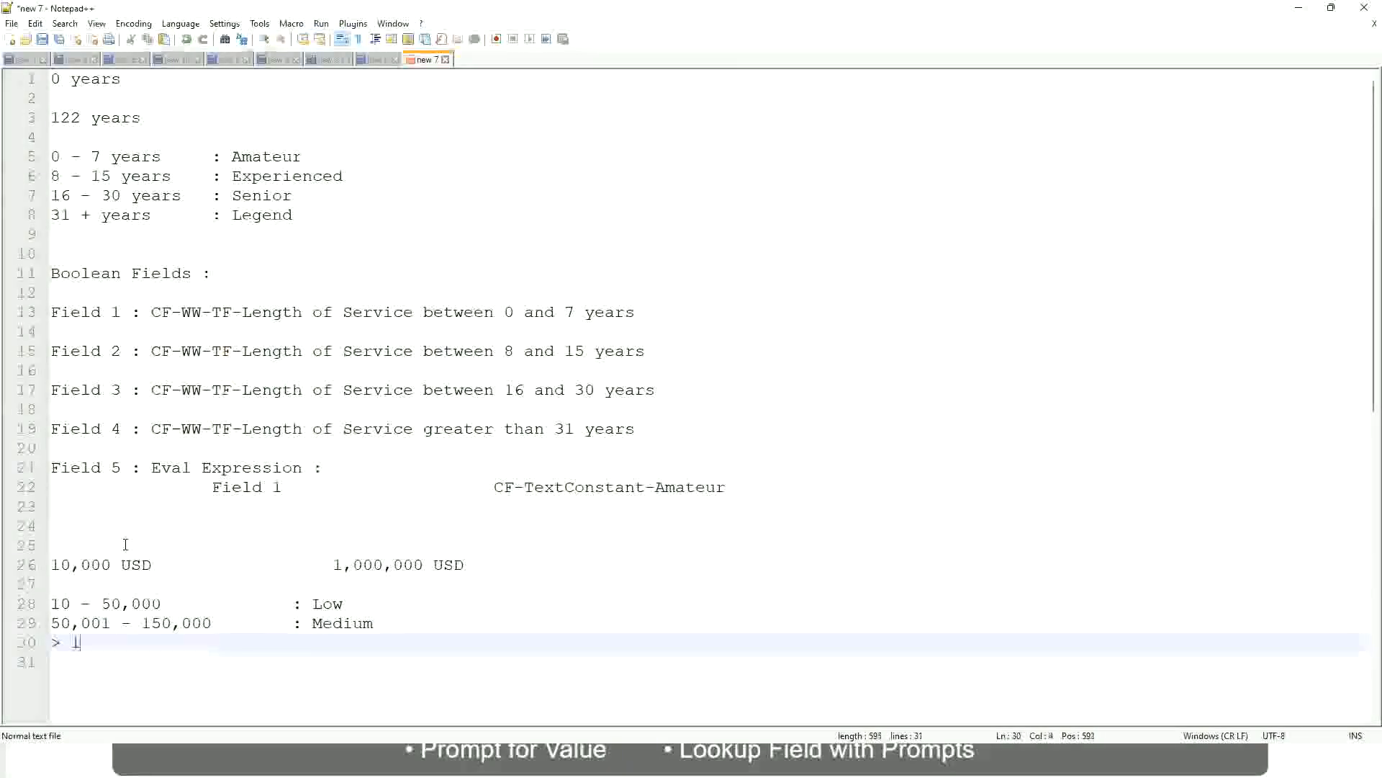
text(50,000)
key(Tab)
key(Tab)
key(Tab)
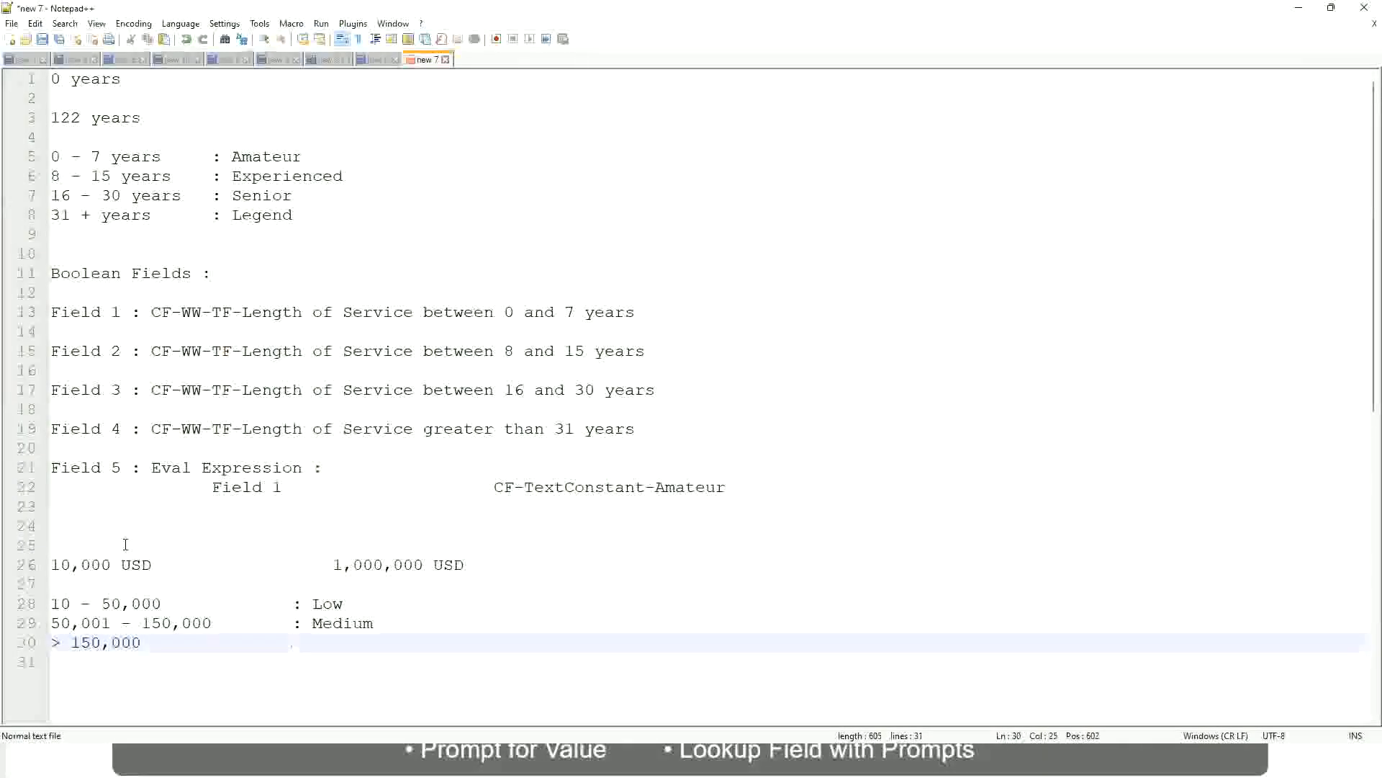
text(: High)
Review the two sample USD amounts against the Low, Medium and High bands.
click(45, 565)
click(61, 564)
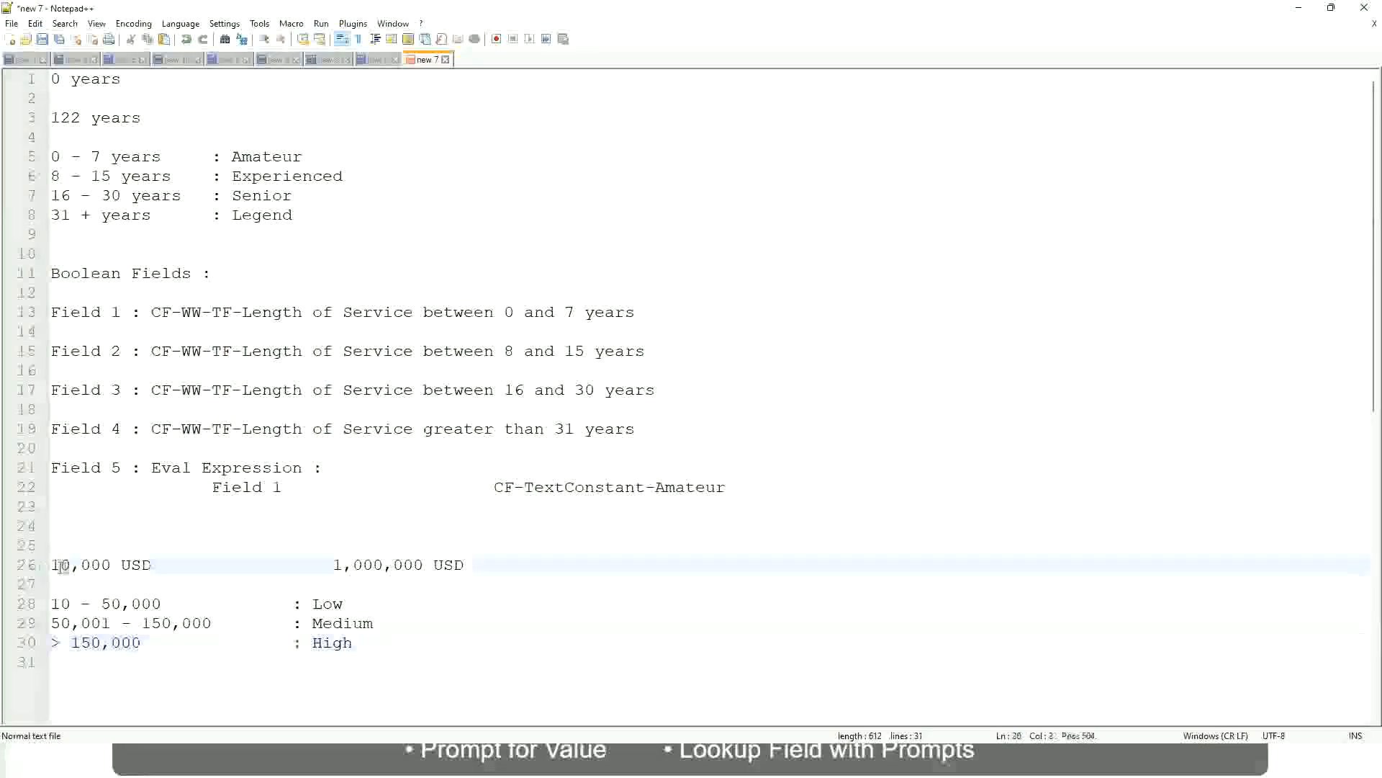
double_click(412, 565)
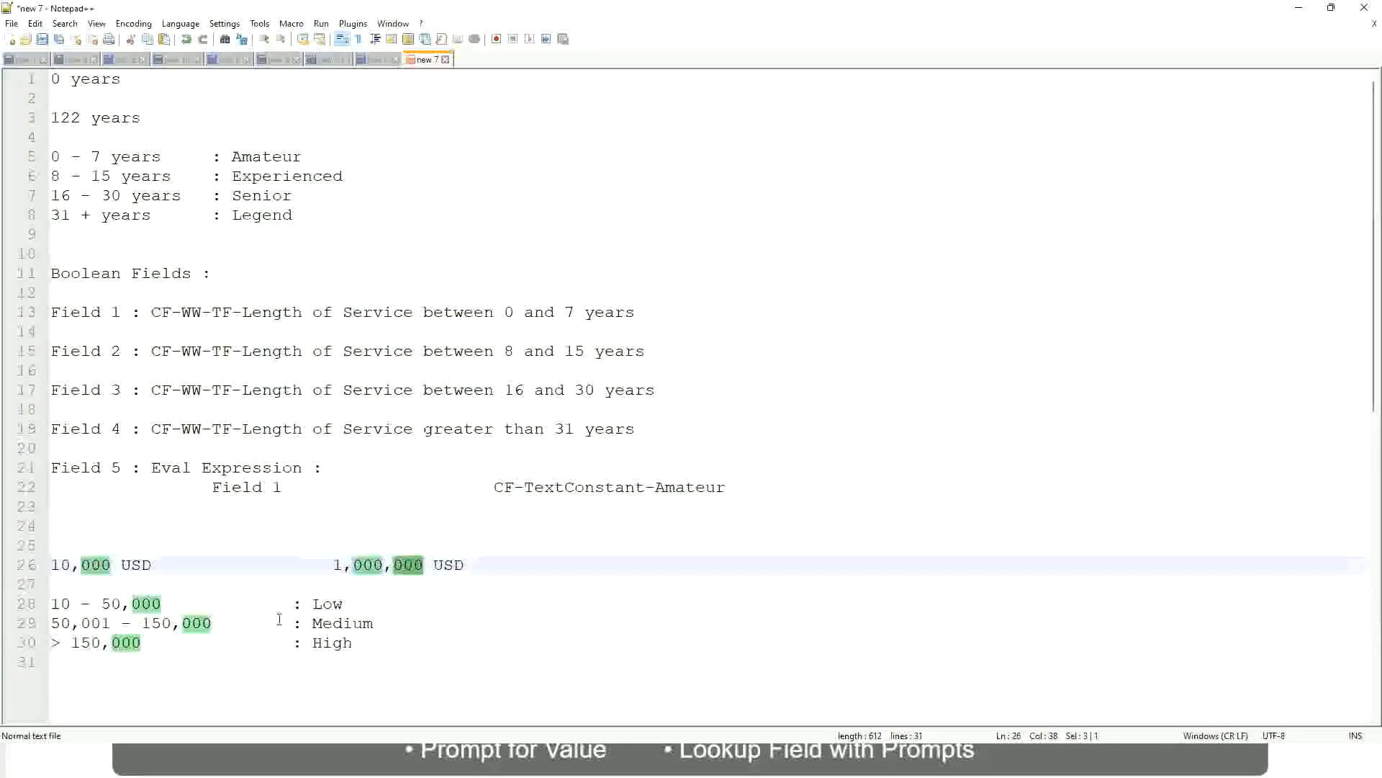
click(252, 623)
click(43, 564)
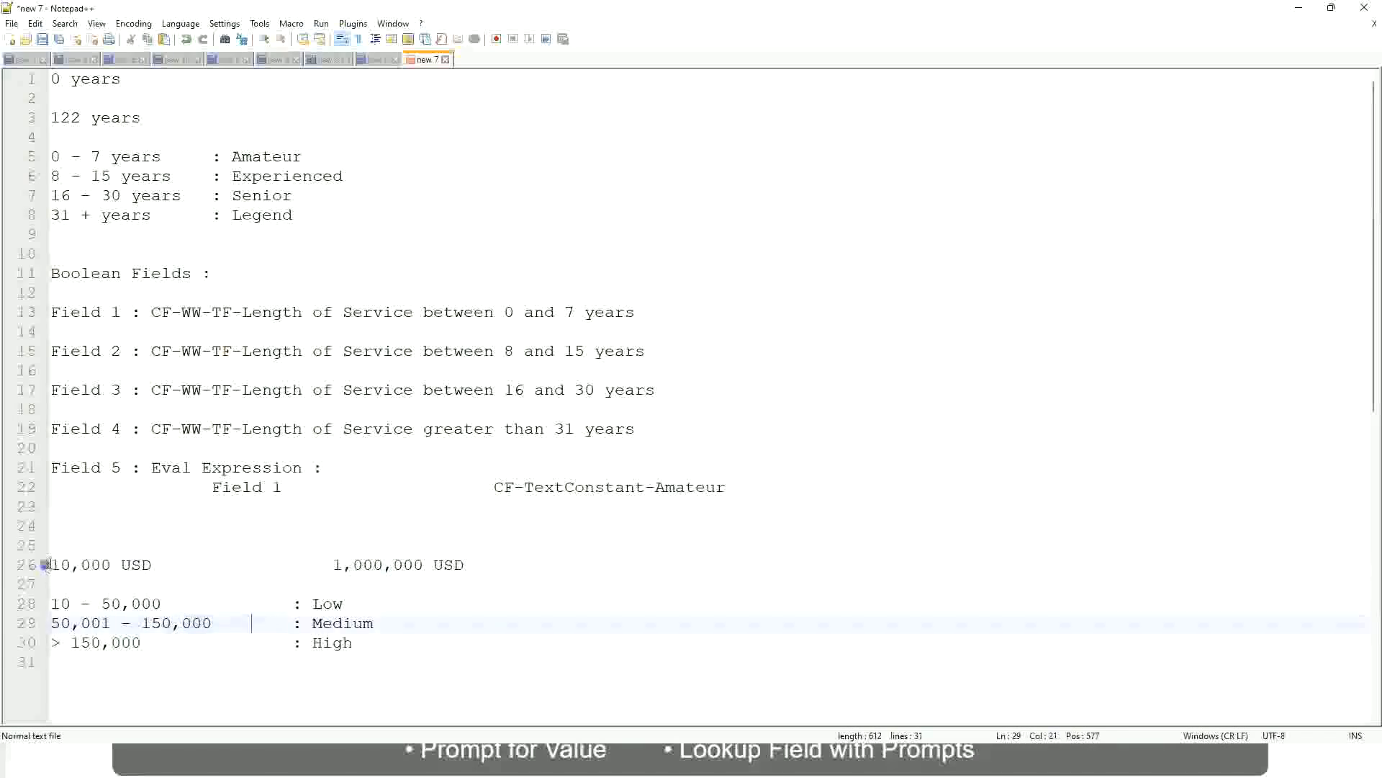
click(427, 564)
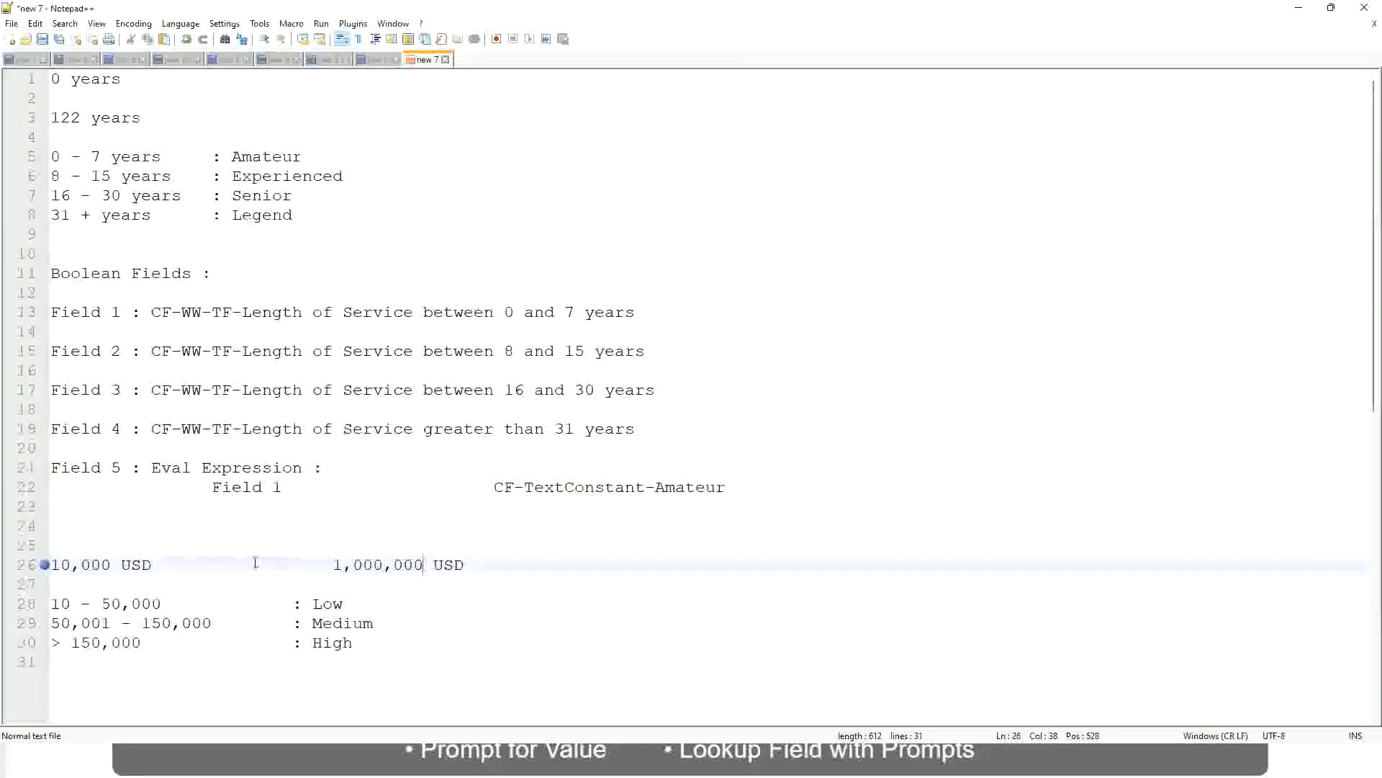
click(334, 603)
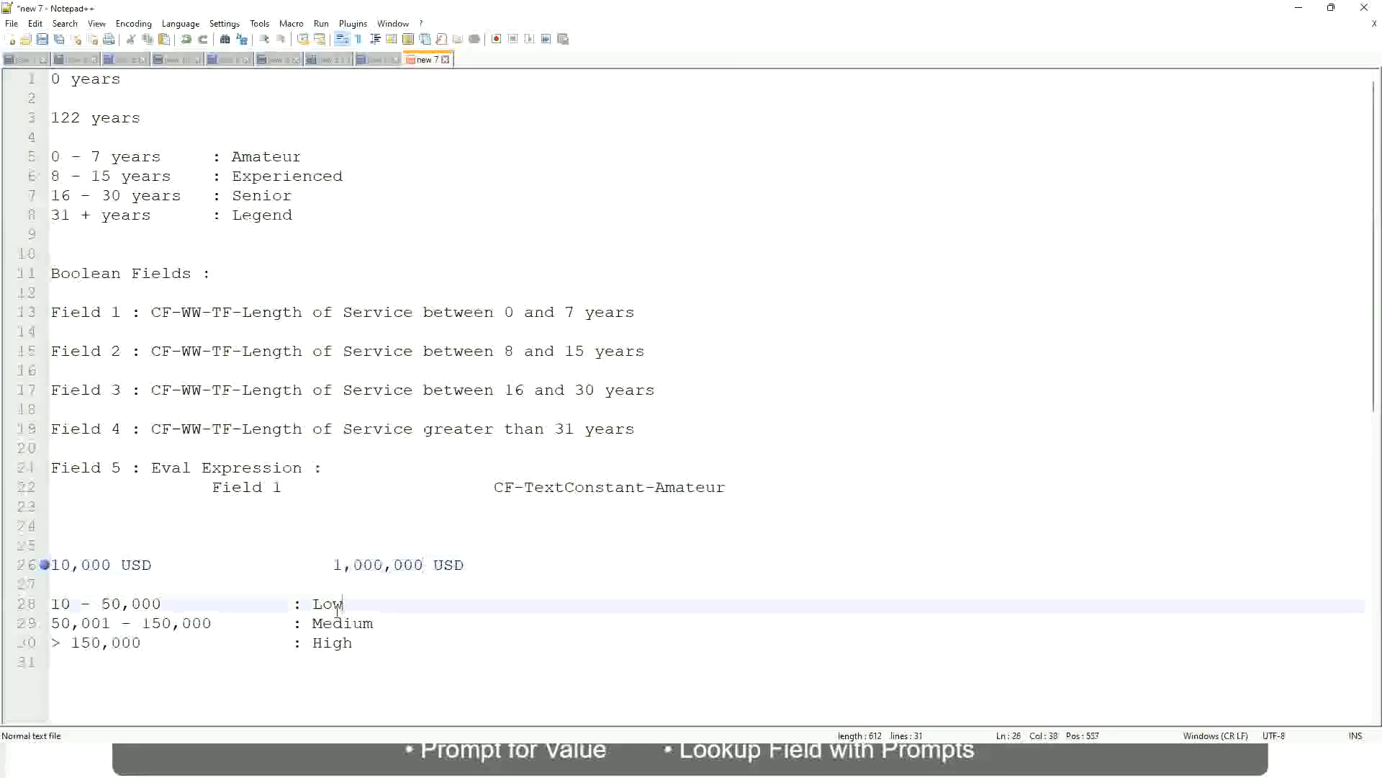
key(Down)
key(Down)
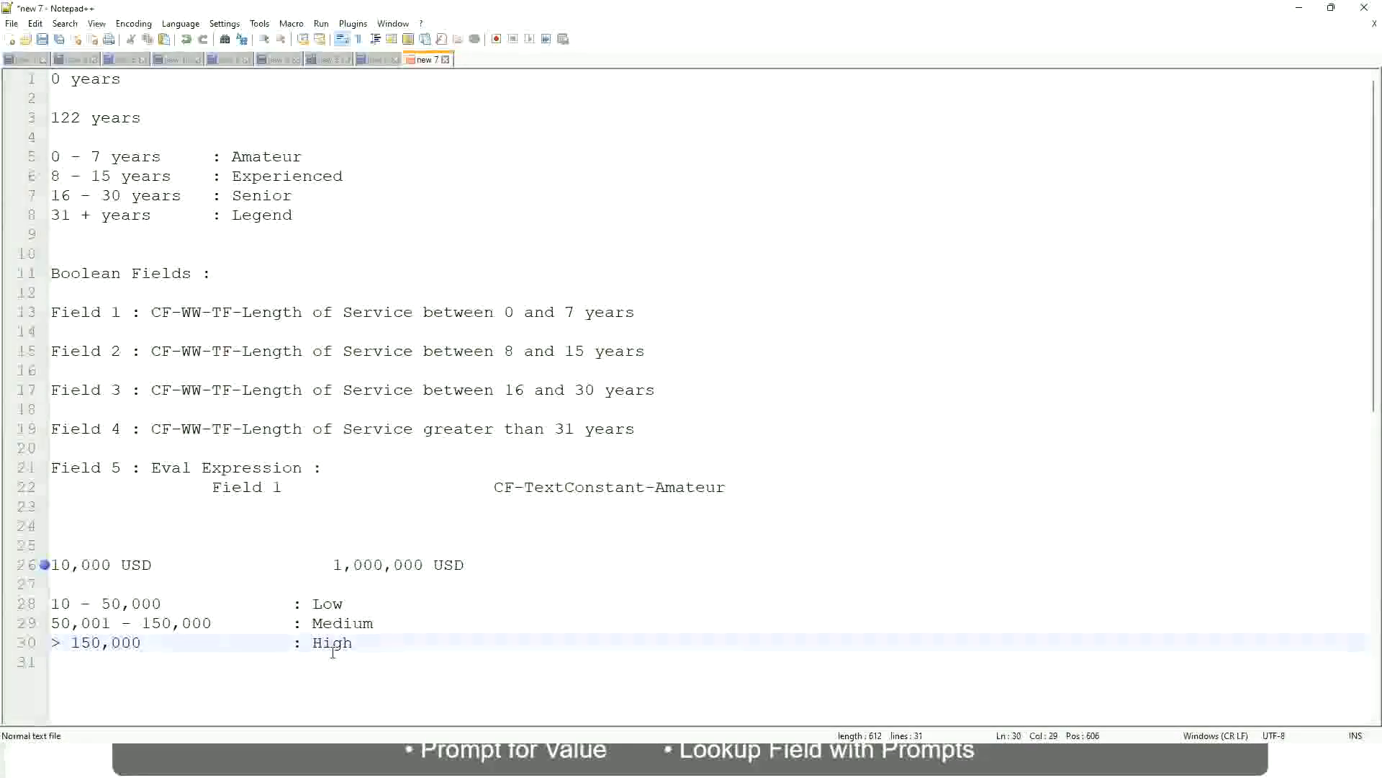
click(178, 587)
click(338, 659)
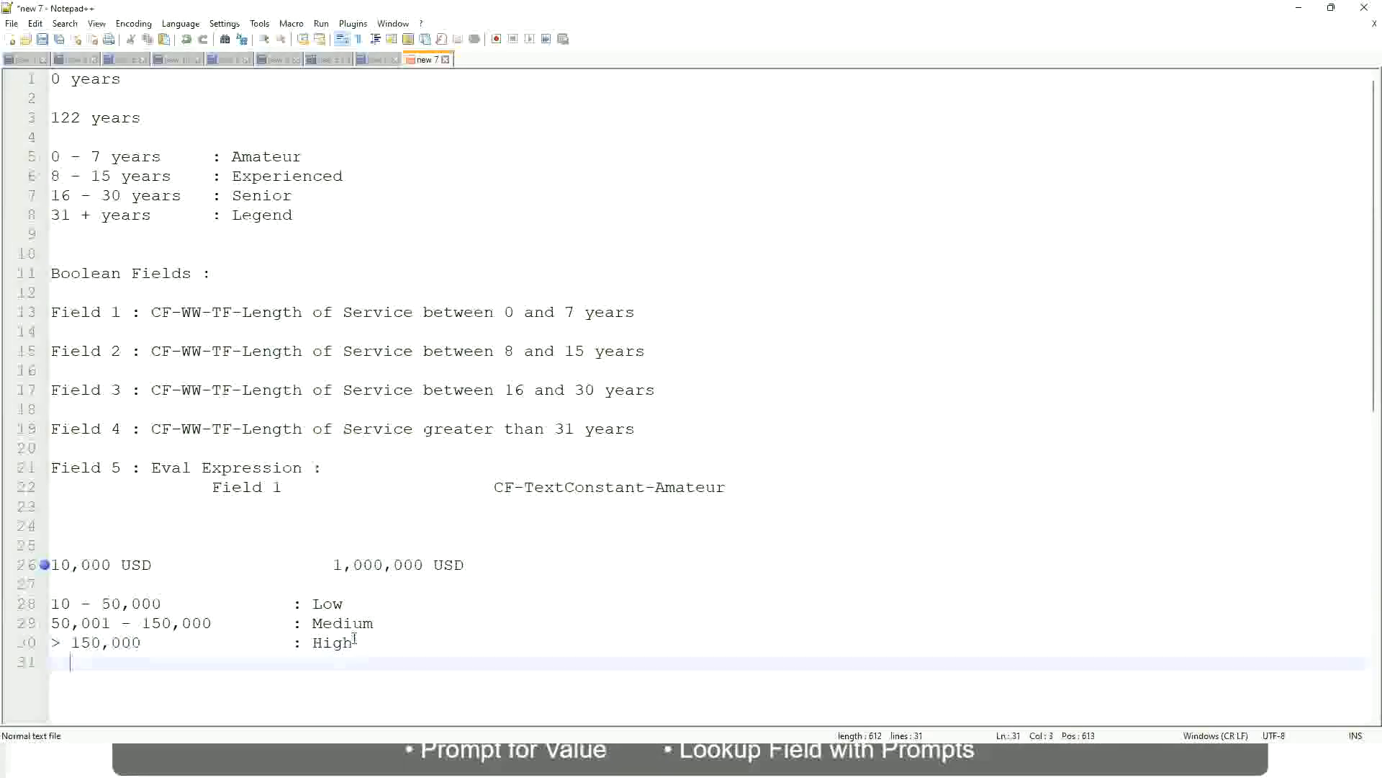
click(354, 640)
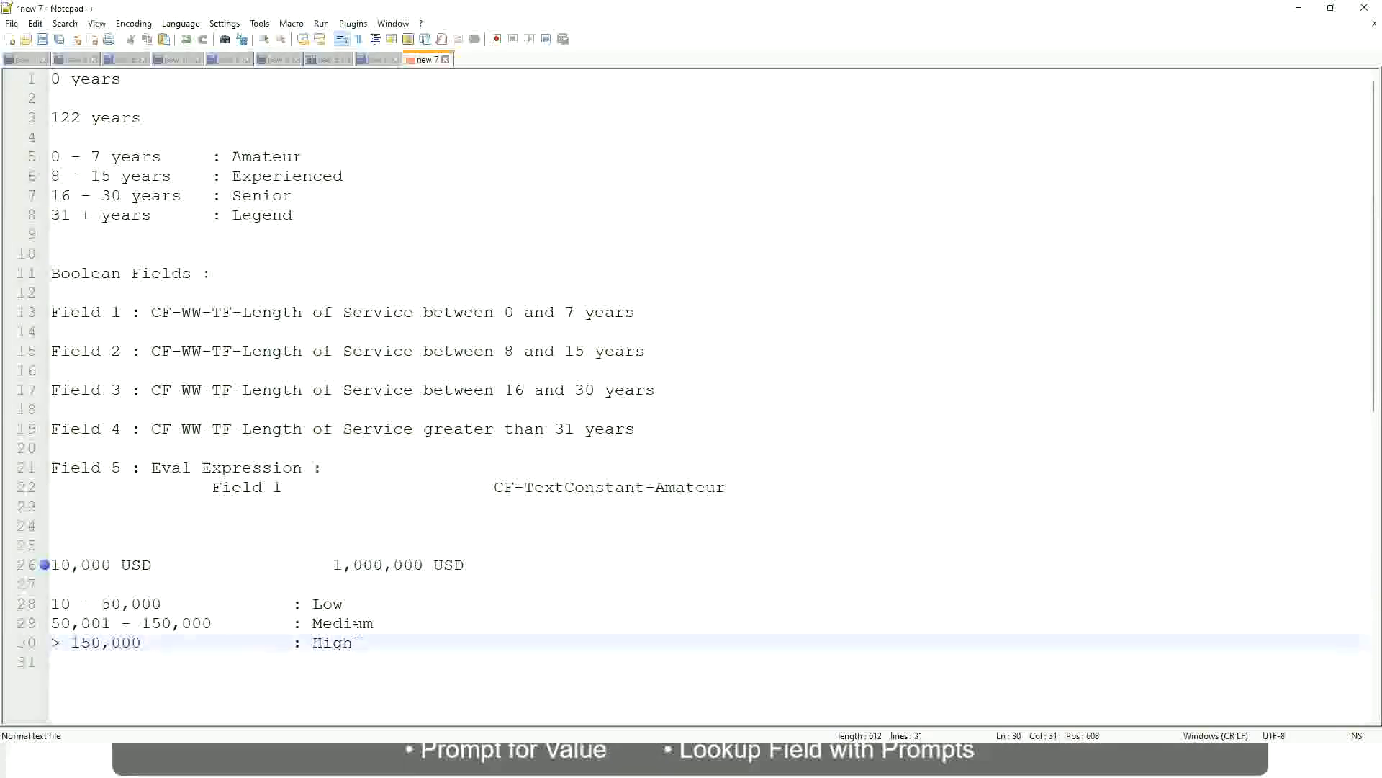